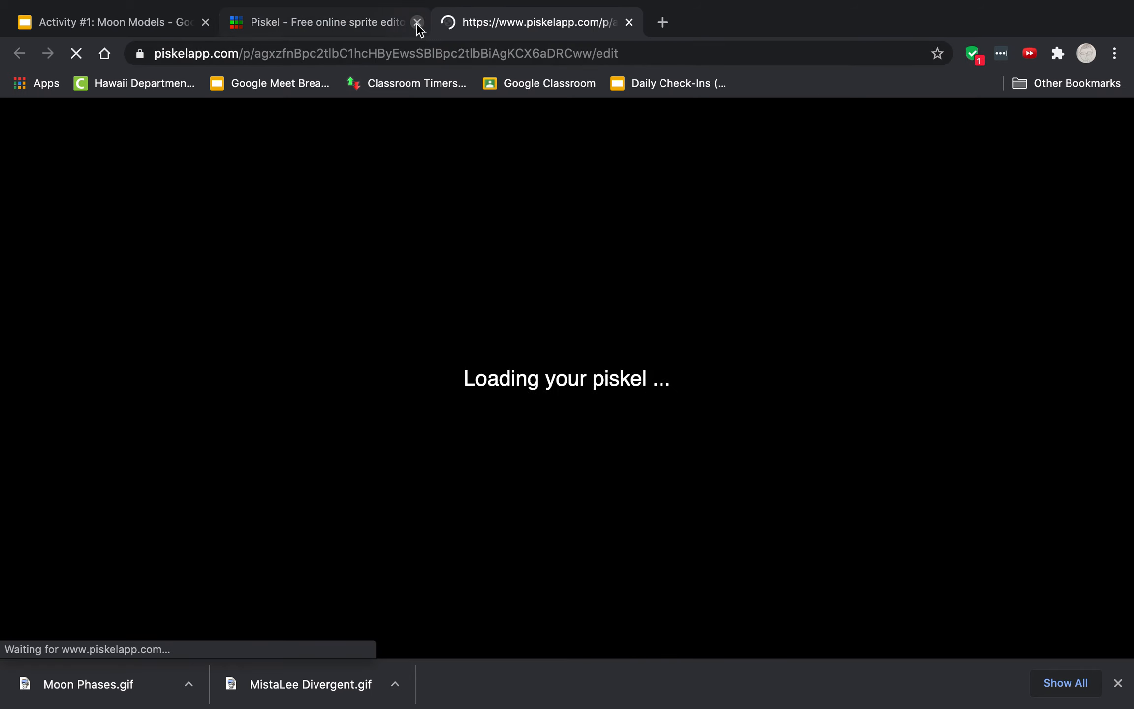
Step: Create a new sprite and draw a large circle outline about 25 by 24 pixels with the Circle tool
{"action": "left_click", "coordinate": [417, 23]}
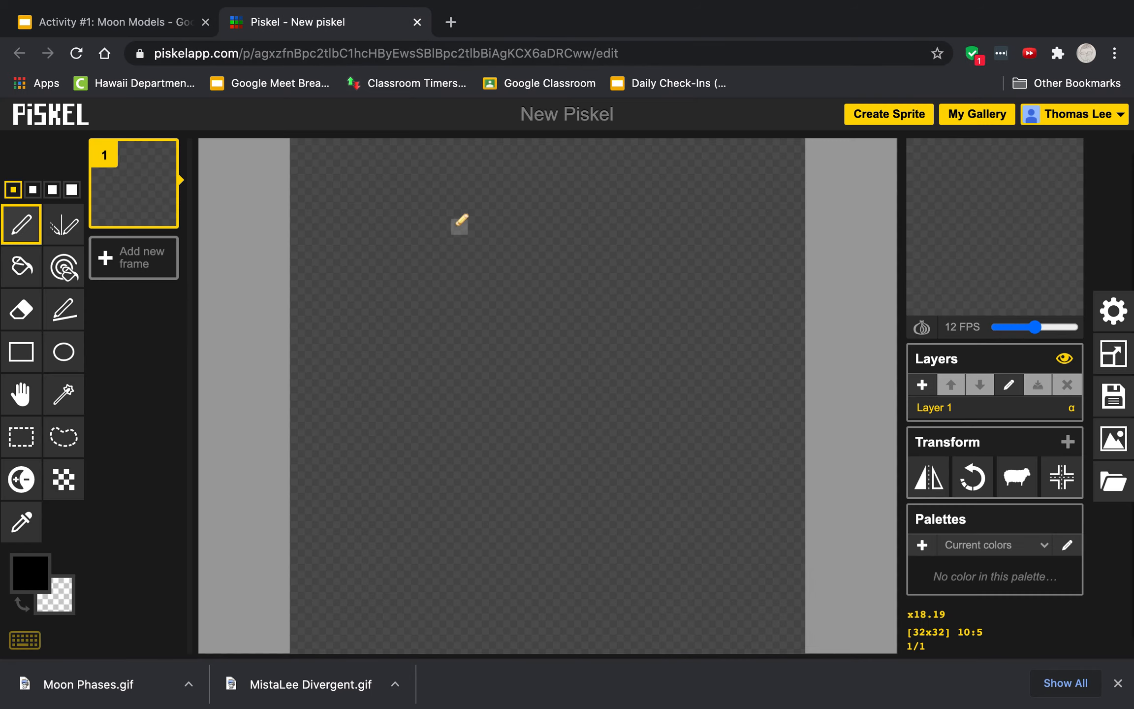
{"action": "left_click", "coordinate": [69, 362]}
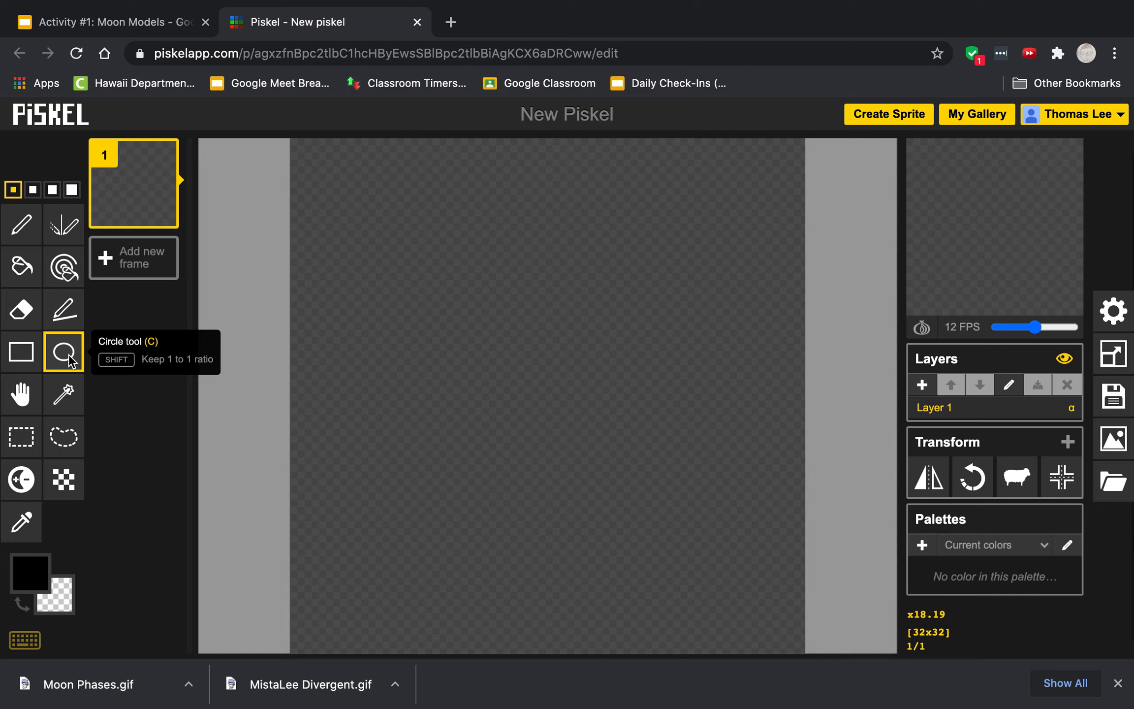
{"action": "left_click_drag", "start_coordinate": [395, 232], "coordinate": [783, 608]}
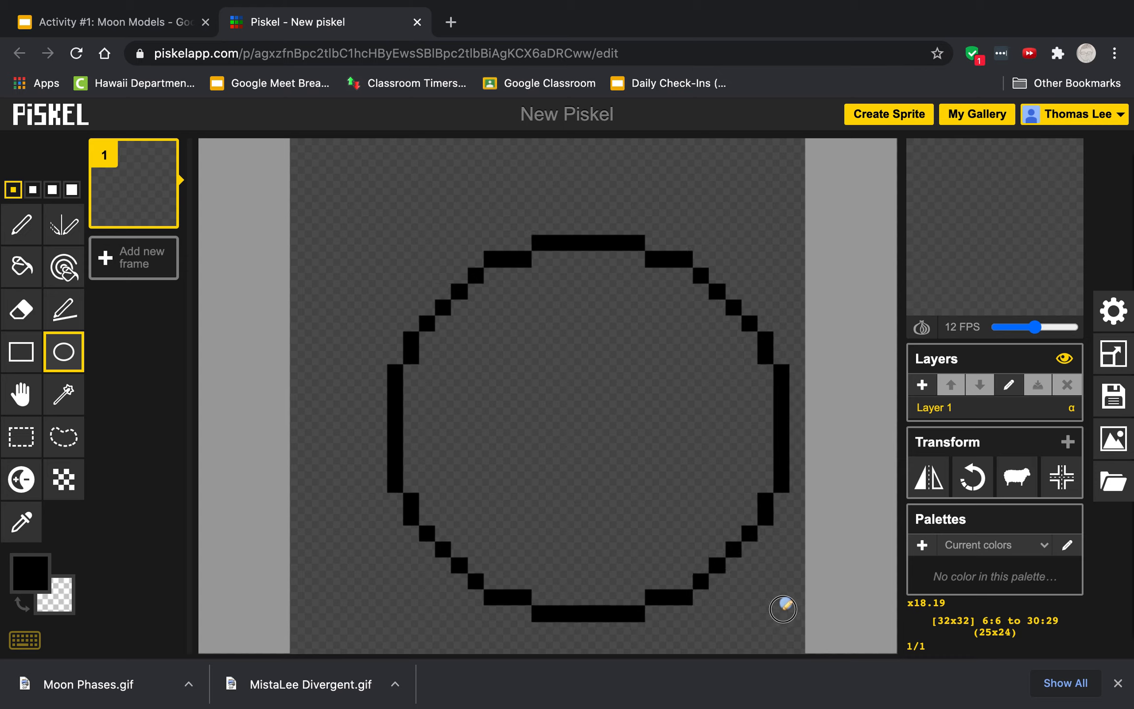
{"action": "mouse_move", "coordinate": [774, 618]}
{"action": "left_mouse_down"}
{"action": "mouse_move", "coordinate": [753, 617]}
{"action": "mouse_move", "coordinate": [770, 615]}
{"action": "left_mouse_up"}
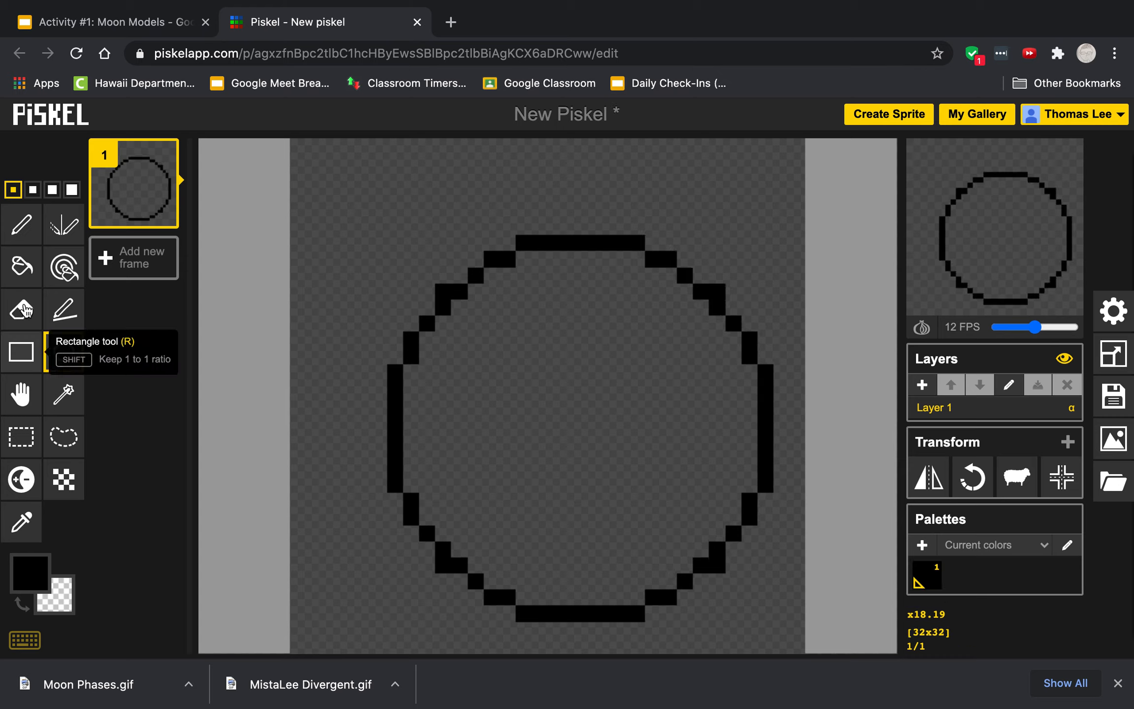
Step: Fill the background around the circle with black using the Paint bucket
{"action": "left_click", "coordinate": [21, 394]}
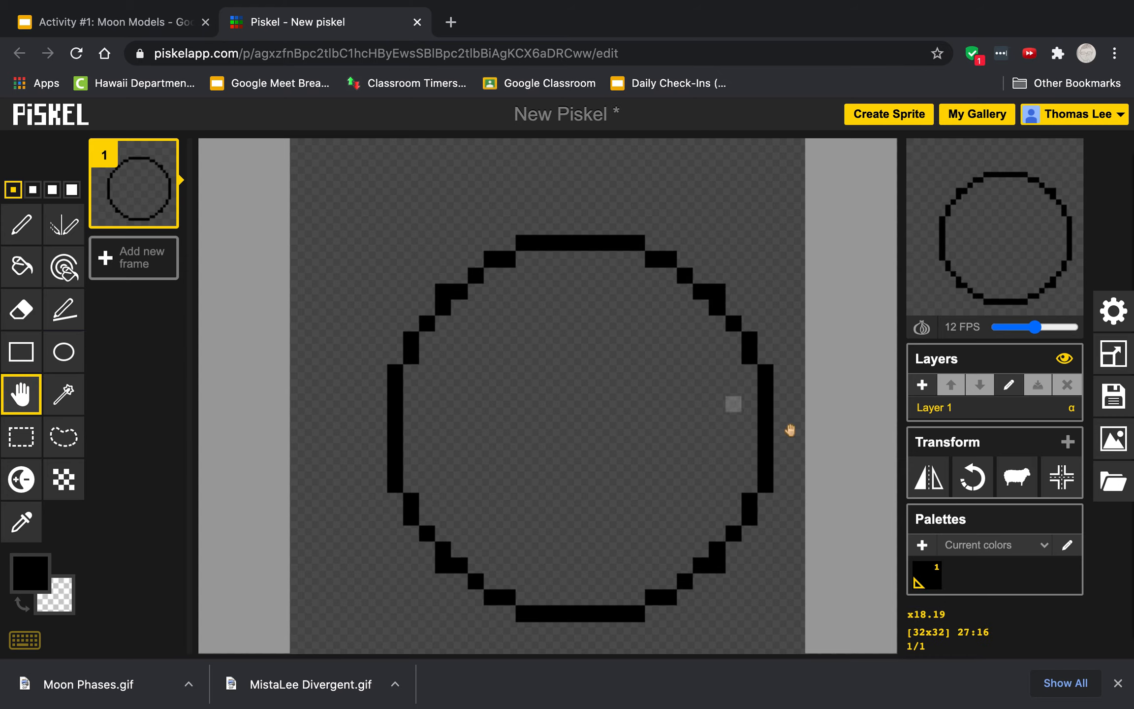
{"action": "left_click_drag", "start_coordinate": [774, 431], "coordinate": [742, 411]}
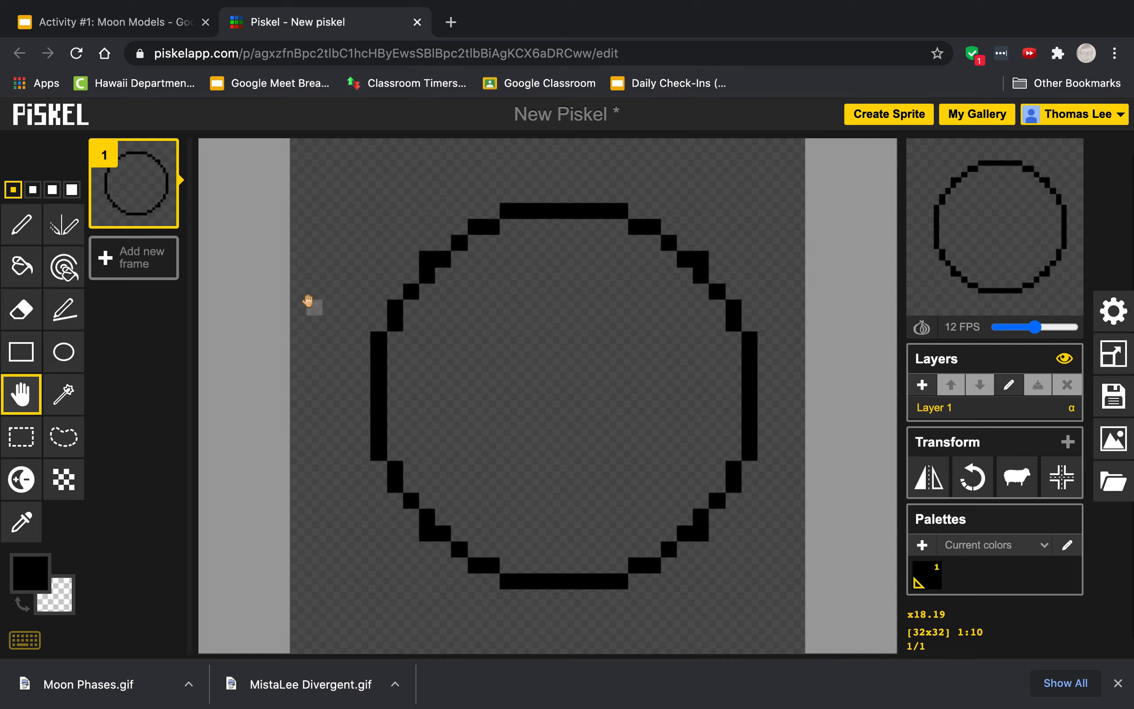
{"action": "left_click", "coordinate": [27, 573]}
{"action": "left_click", "coordinate": [21, 266]}
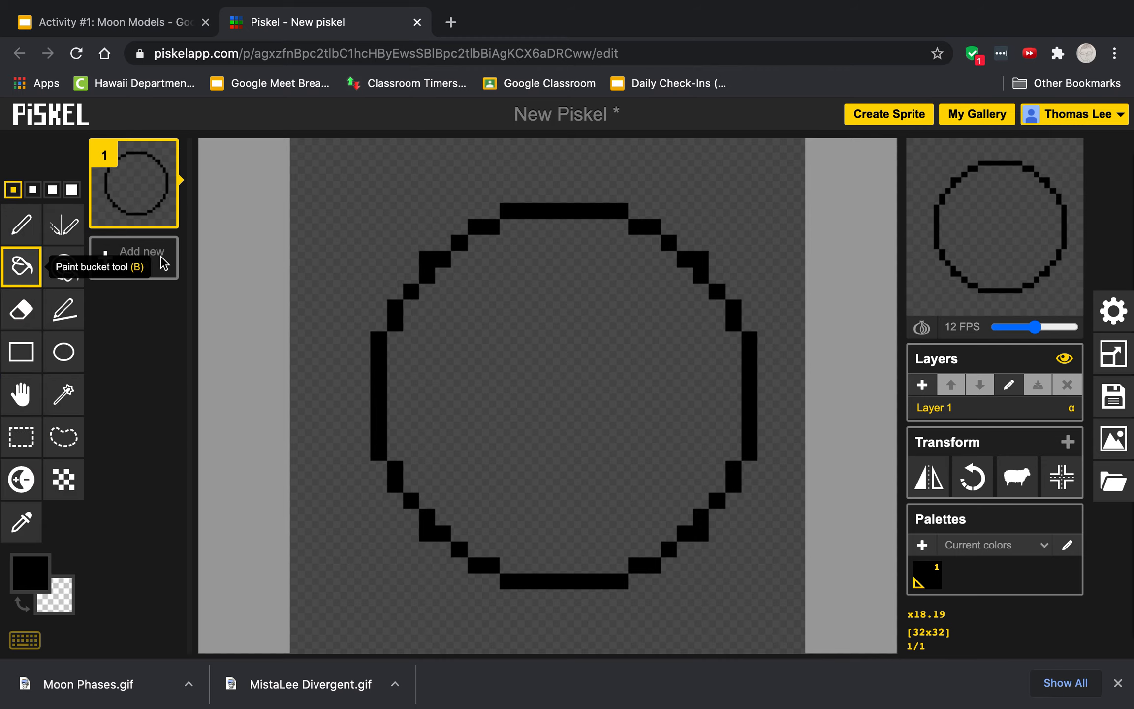
{"action": "left_click", "coordinate": [297, 257]}
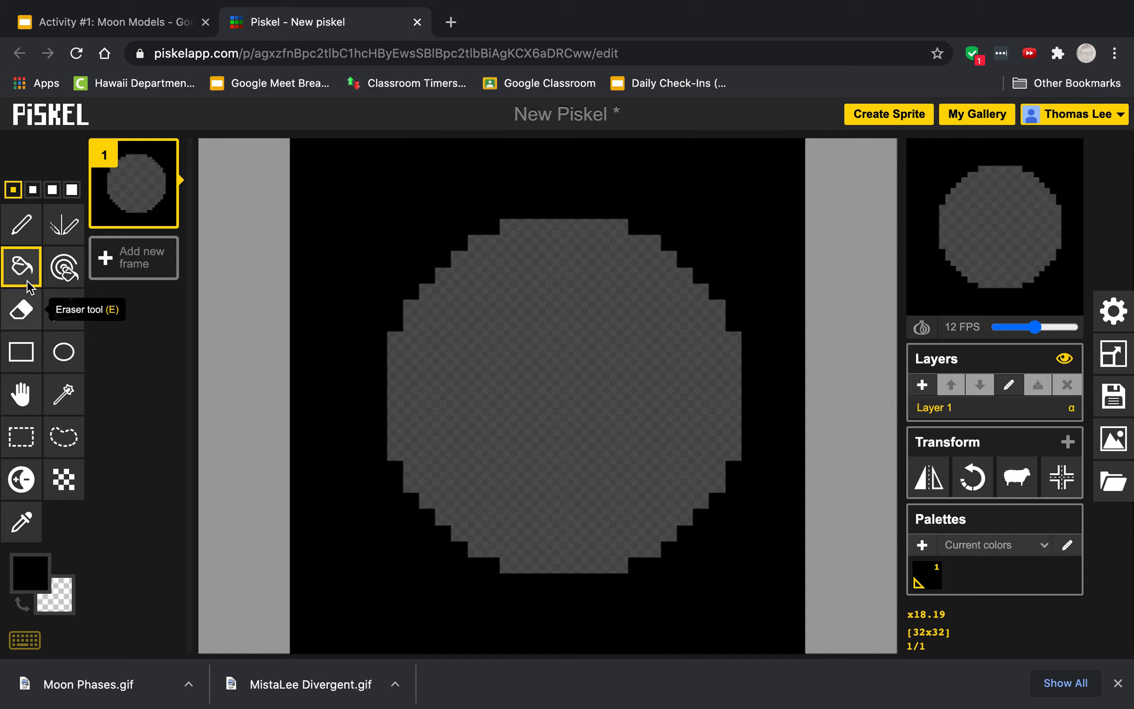
Step: Pick light gray #b0aeae and fill the inside of the circle with it
{"action": "left_click", "coordinate": [29, 573]}
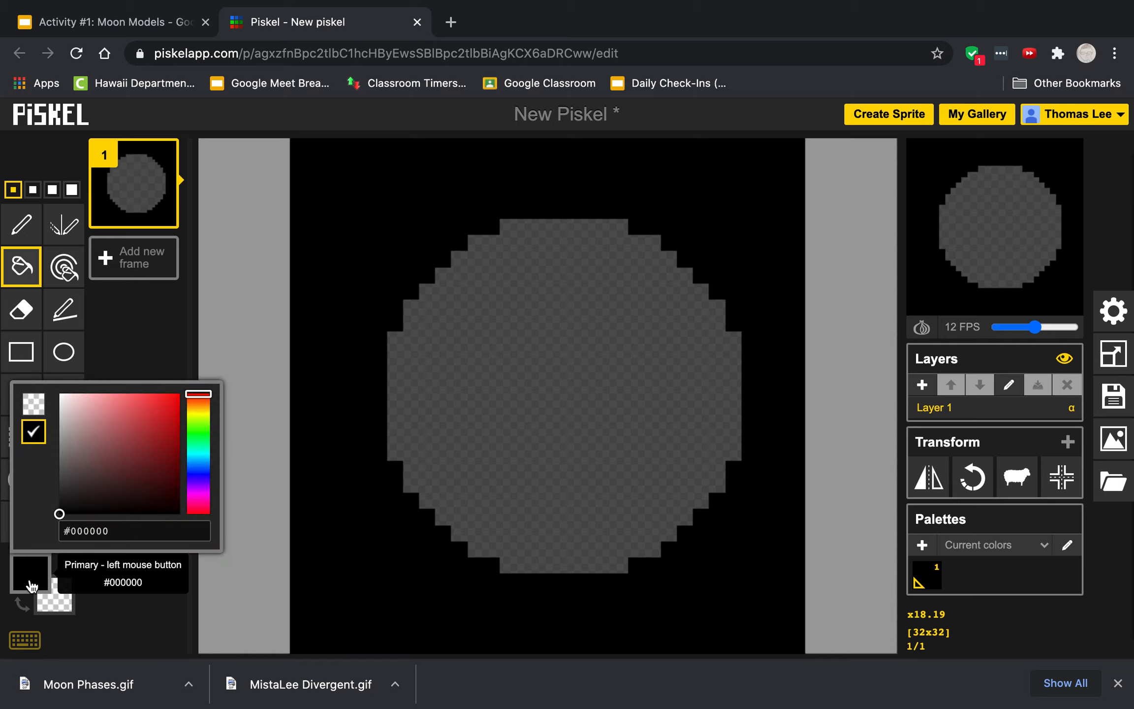
{"action": "left_click_drag", "start_coordinate": [74, 506], "coordinate": [61, 431]}
{"action": "left_click", "coordinate": [491, 374]}
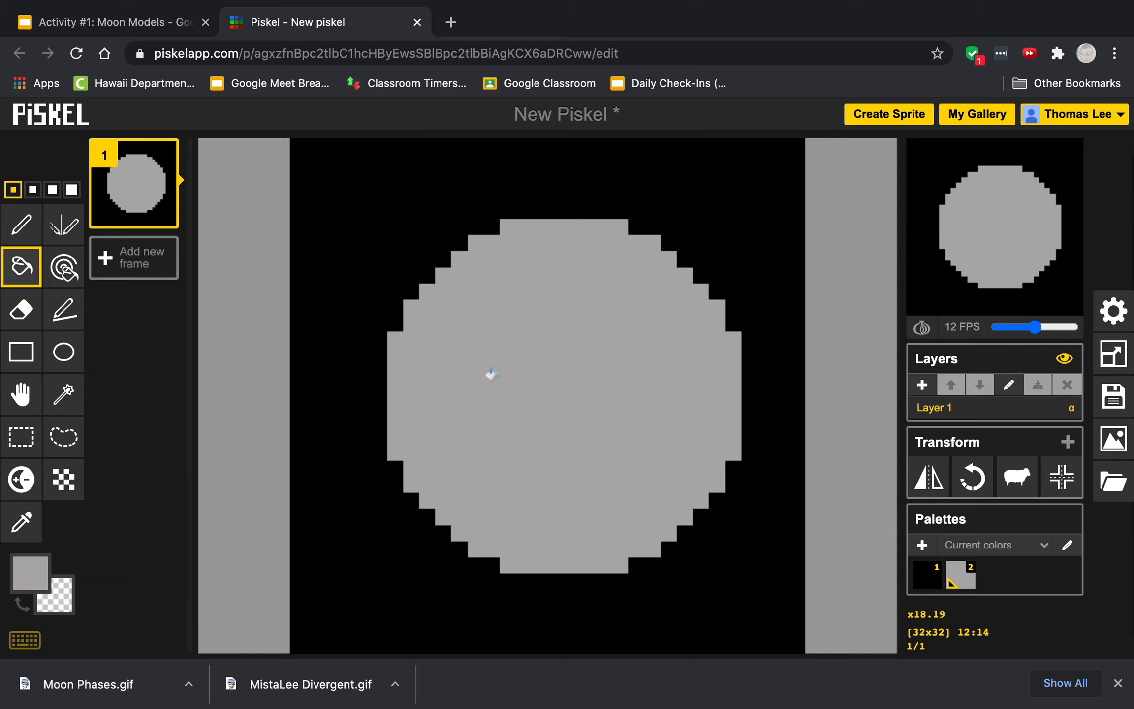
Step: Pick darker gray #817f7f and draw crater marks on the moon with the Pen tool
{"action": "left_click", "coordinate": [27, 583]}
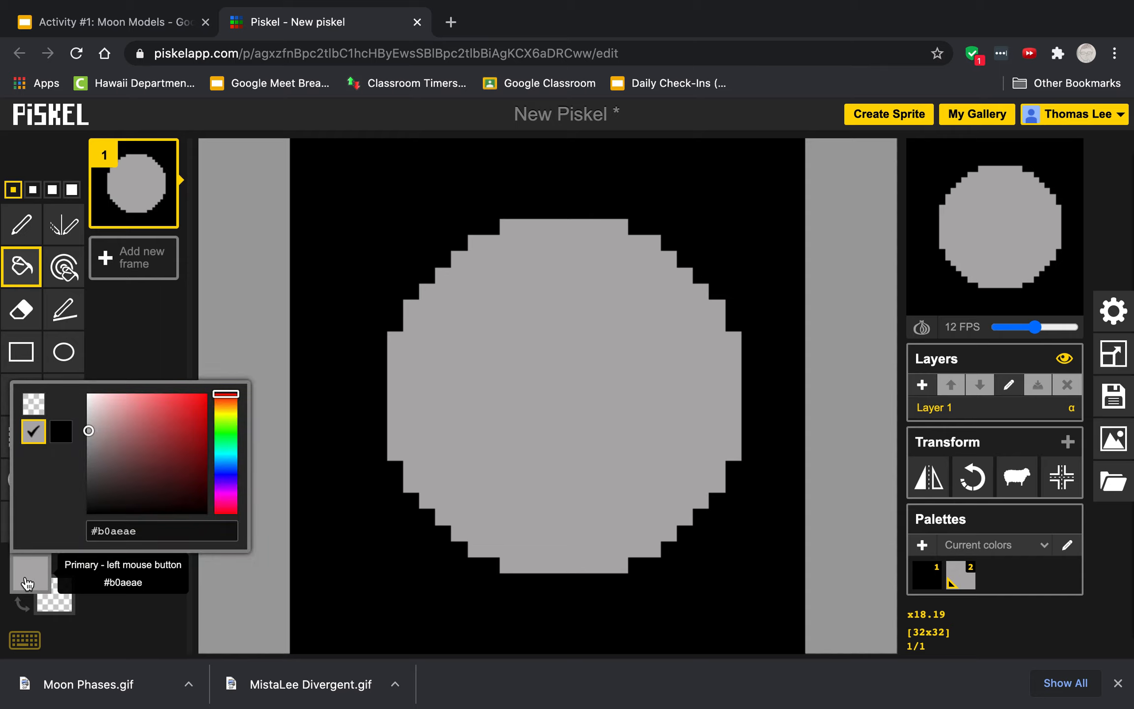
{"action": "left_click_drag", "start_coordinate": [93, 433], "coordinate": [97, 453]}
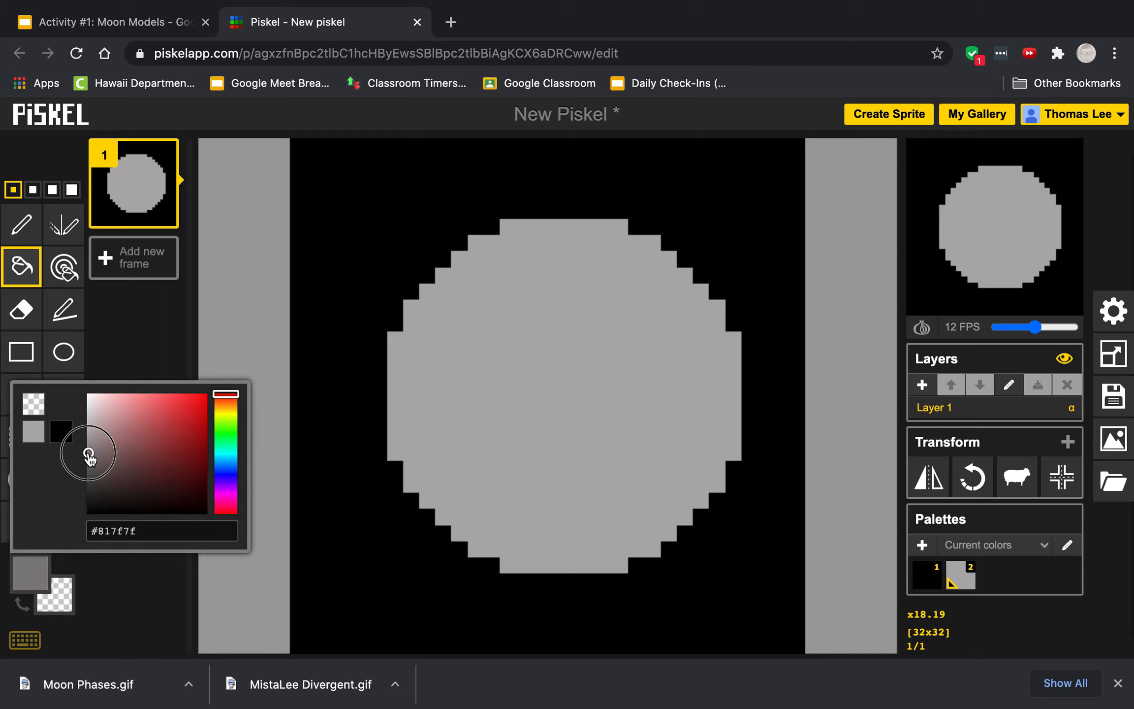
{"action": "left_click", "coordinate": [21, 225]}
{"action": "left_click_drag", "start_coordinate": [491, 307], "coordinate": [468, 331]}
{"action": "left_click_drag", "start_coordinate": [621, 293], "coordinate": [640, 298]}
{"action": "mouse_move", "coordinate": [665, 352]}
{"action": "left_mouse_down"}
{"action": "mouse_move", "coordinate": [688, 412]}
{"action": "mouse_move", "coordinate": [653, 436]}
{"action": "left_mouse_up"}
{"action": "mouse_move", "coordinate": [611, 372]}
{"action": "left_mouse_down"}
{"action": "mouse_move", "coordinate": [569, 368]}
{"action": "mouse_move", "coordinate": [545, 399]}
{"action": "mouse_move", "coordinate": [538, 430]}
{"action": "left_mouse_up"}
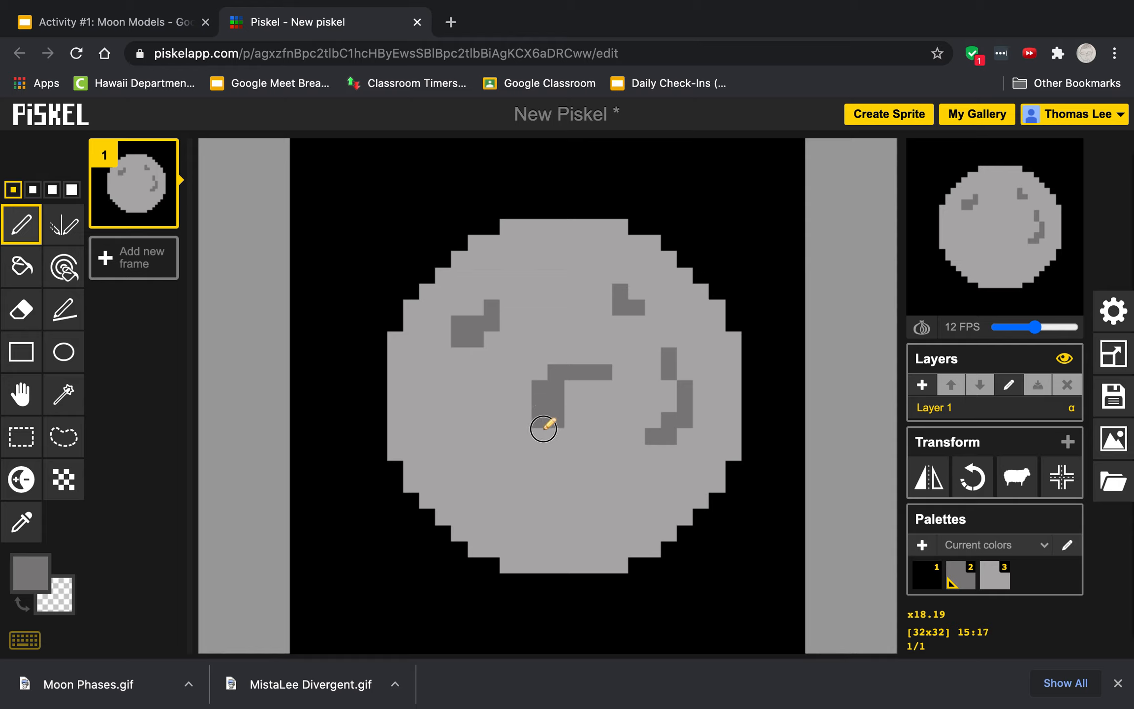
Step: Add more small dark gray crater marks across the lower and edge areas of the moon
{"action": "left_click_drag", "start_coordinate": [443, 436], "coordinate": [476, 471]}
{"action": "left_click_drag", "start_coordinate": [550, 504], "coordinate": [561, 514]}
{"action": "left_click_drag", "start_coordinate": [566, 308], "coordinate": [564, 287]}
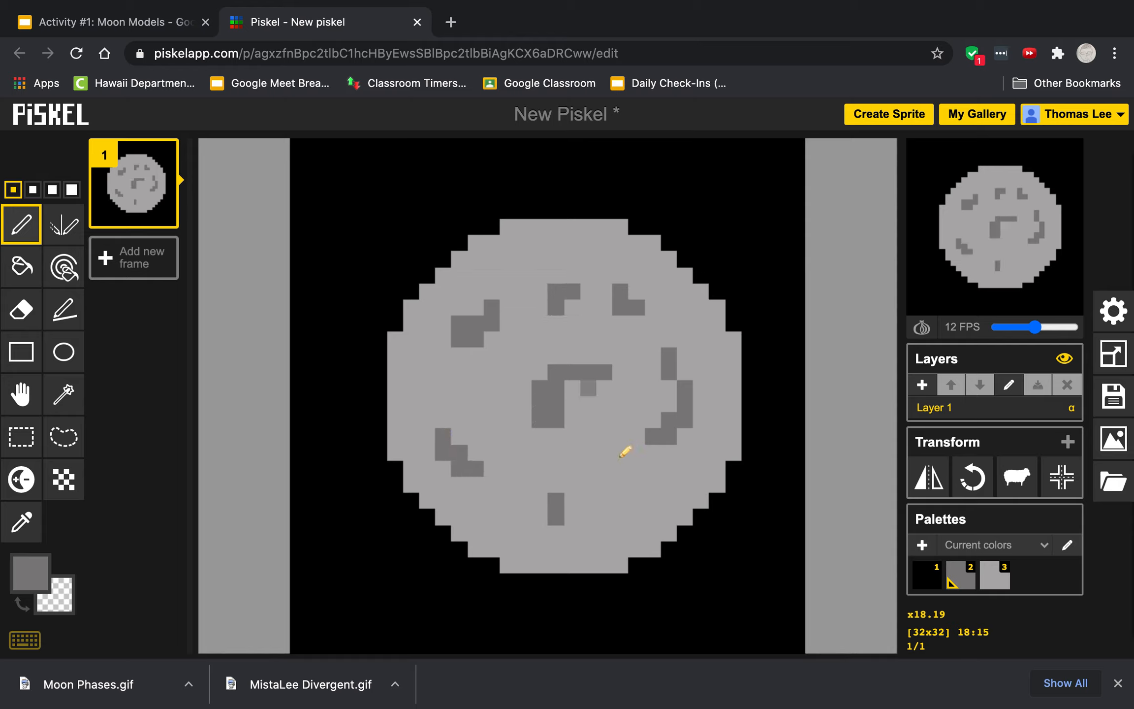
{"action": "left_click_drag", "start_coordinate": [620, 481], "coordinate": [628, 493]}
{"action": "left_click", "coordinate": [411, 386]}
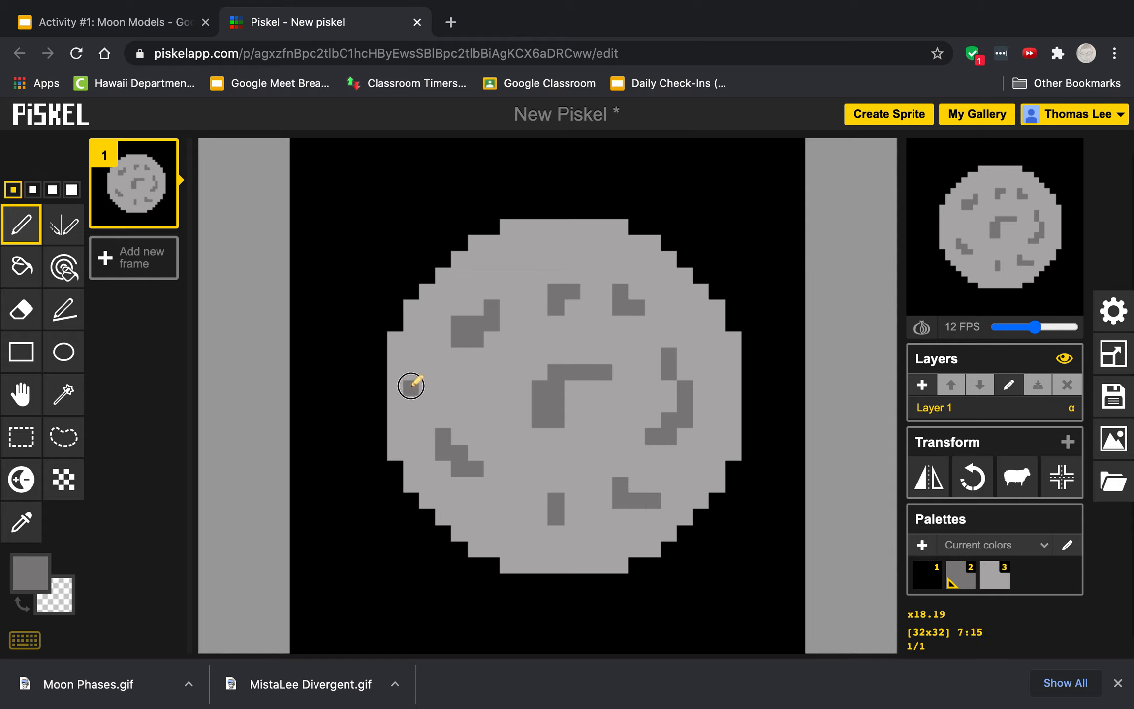
{"action": "left_click", "coordinate": [423, 386]}
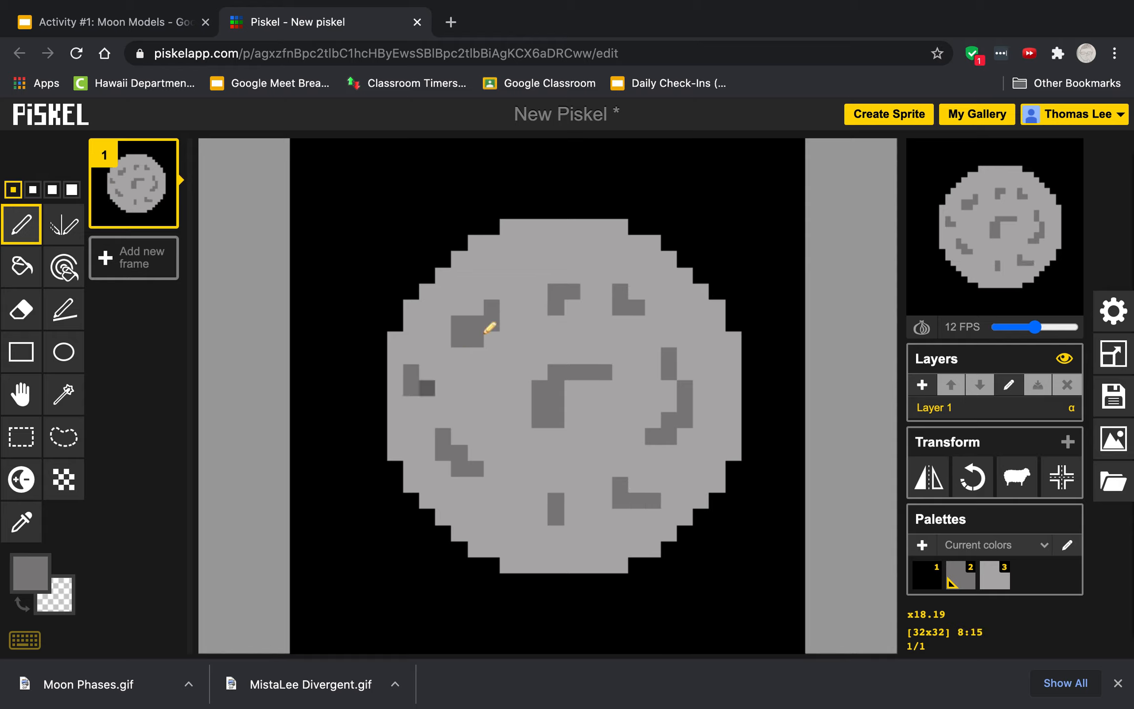
{"action": "left_click", "coordinate": [541, 243]}
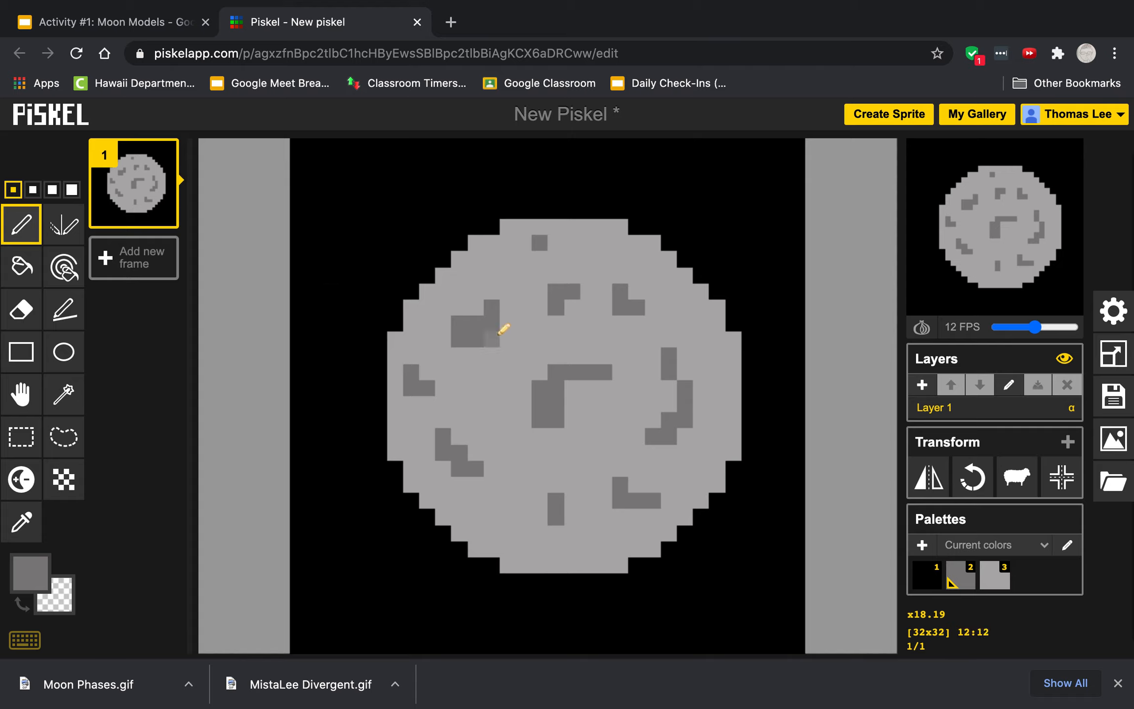
Step: Title the sprite with the creator's name followed by 'Moon Phases' and save it to the online gallery
{"action": "left_click", "coordinate": [1111, 397]}
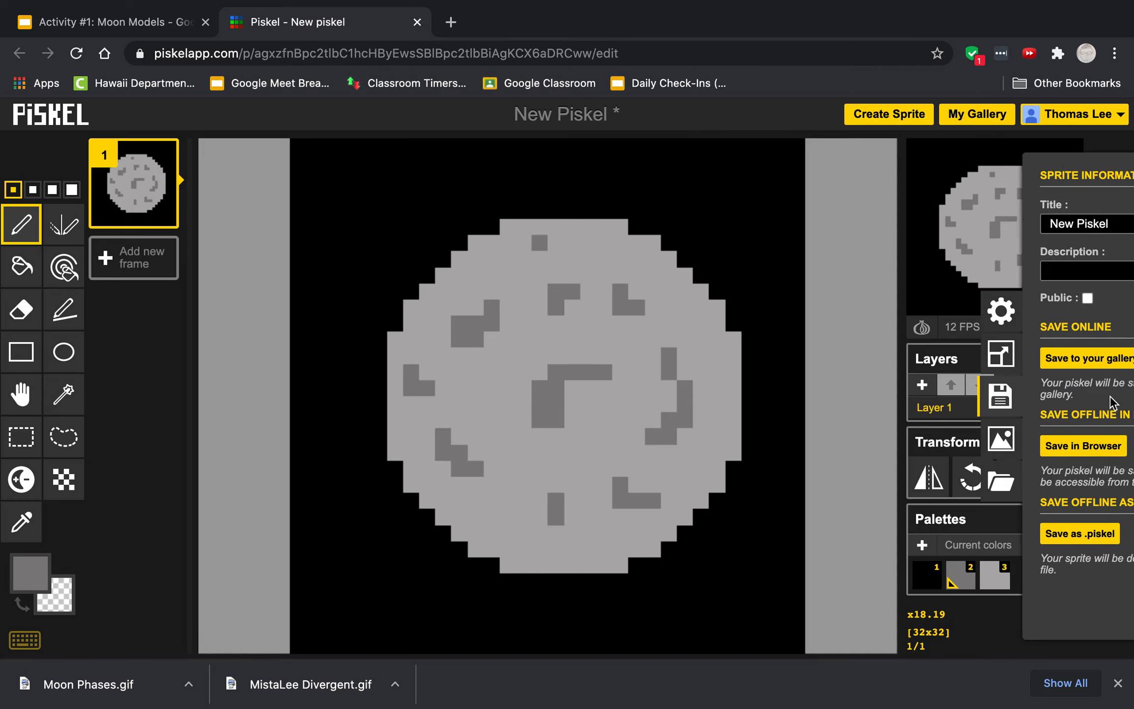
{"action": "left_click", "coordinate": [1002, 229]}
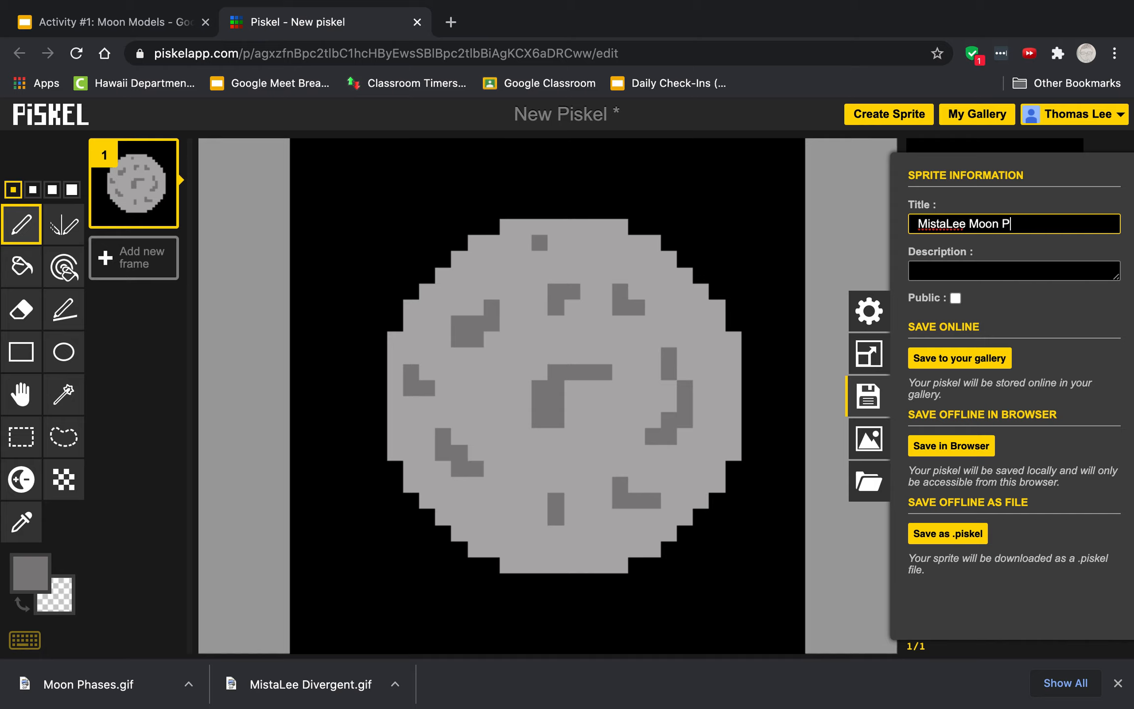
{"action": "left_click", "coordinate": [950, 361]}
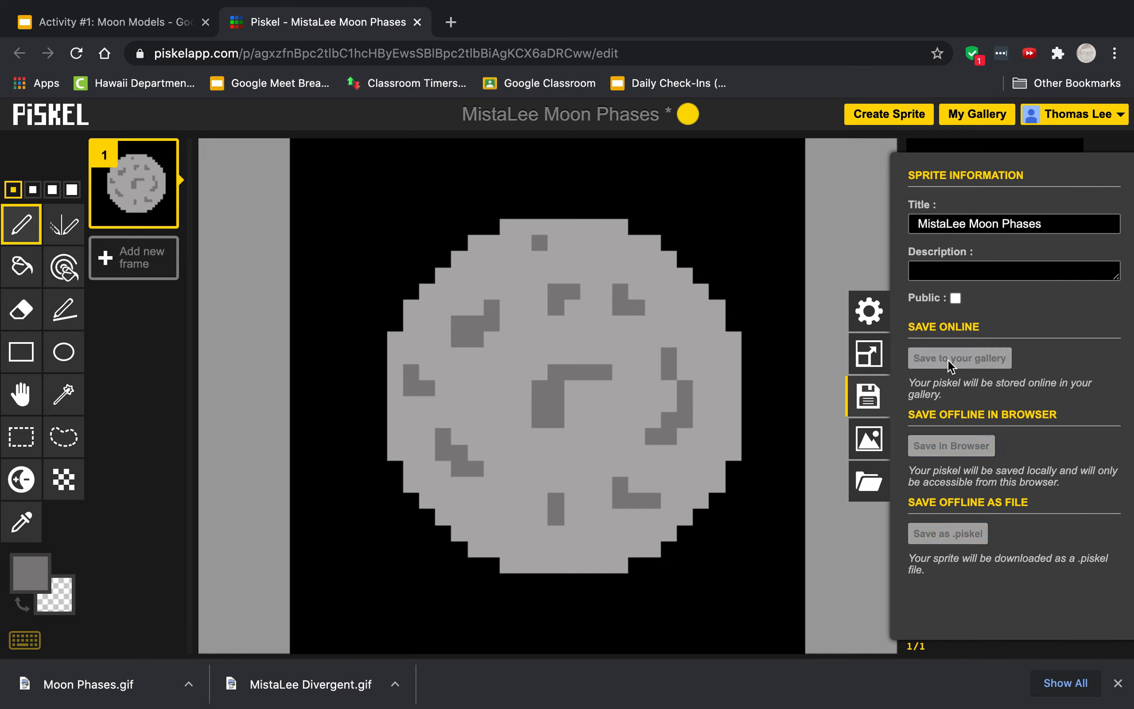
Step: Duplicate the moon frame twice so the animation has three identical frames
{"action": "mouse_move", "coordinate": [107, 187]}
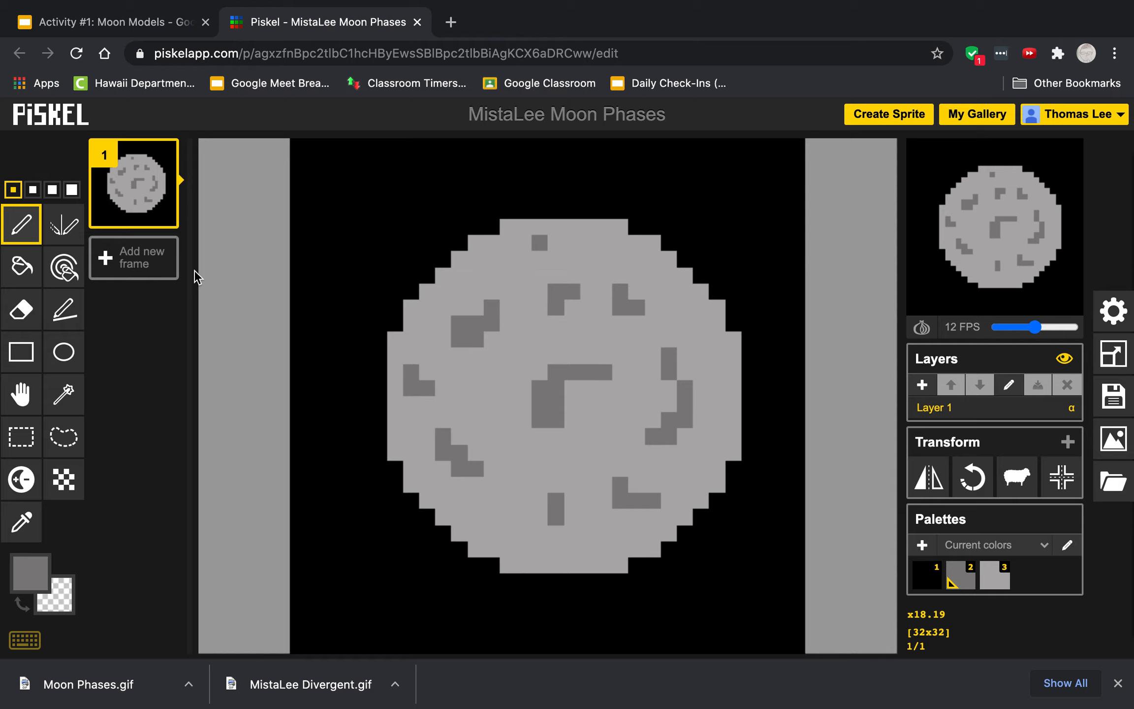
{"action": "mouse_move", "coordinate": [160, 224]}
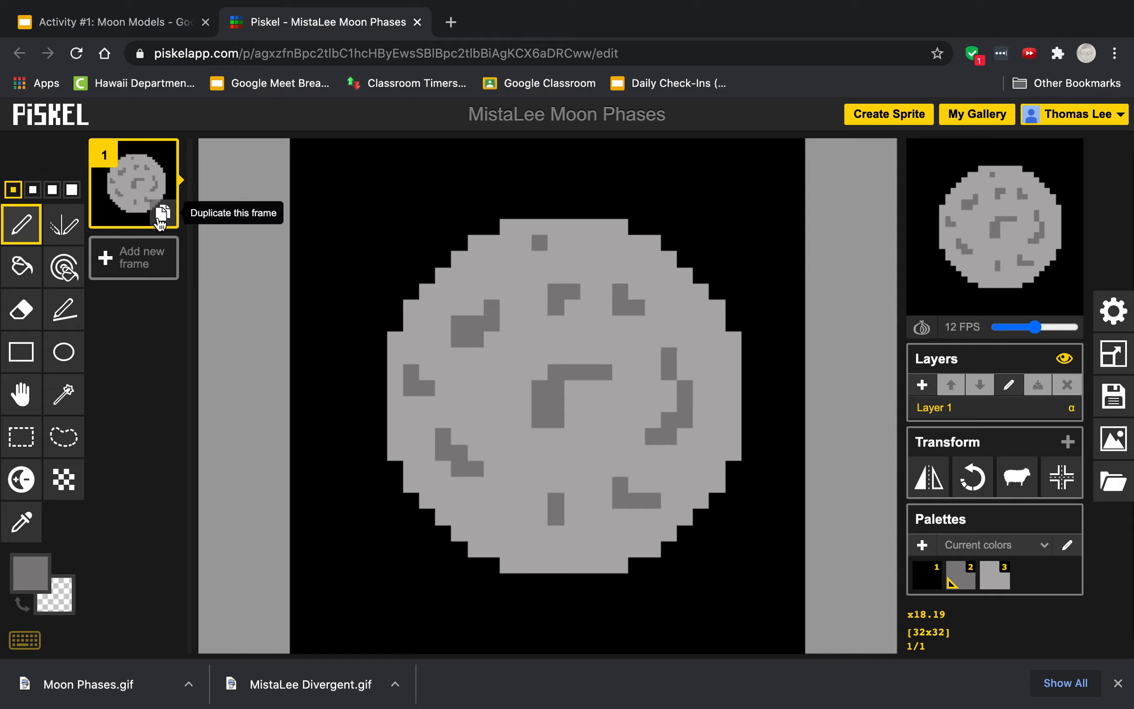
{"action": "left_click", "coordinate": [160, 221]}
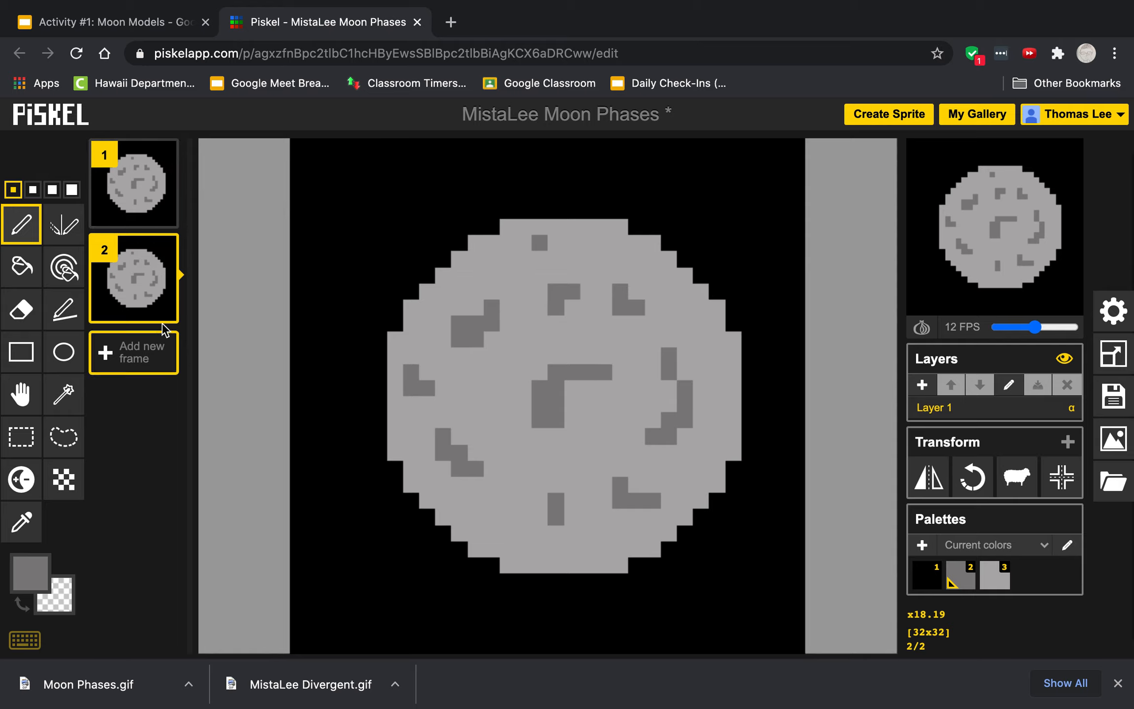
{"action": "left_click", "coordinate": [163, 308]}
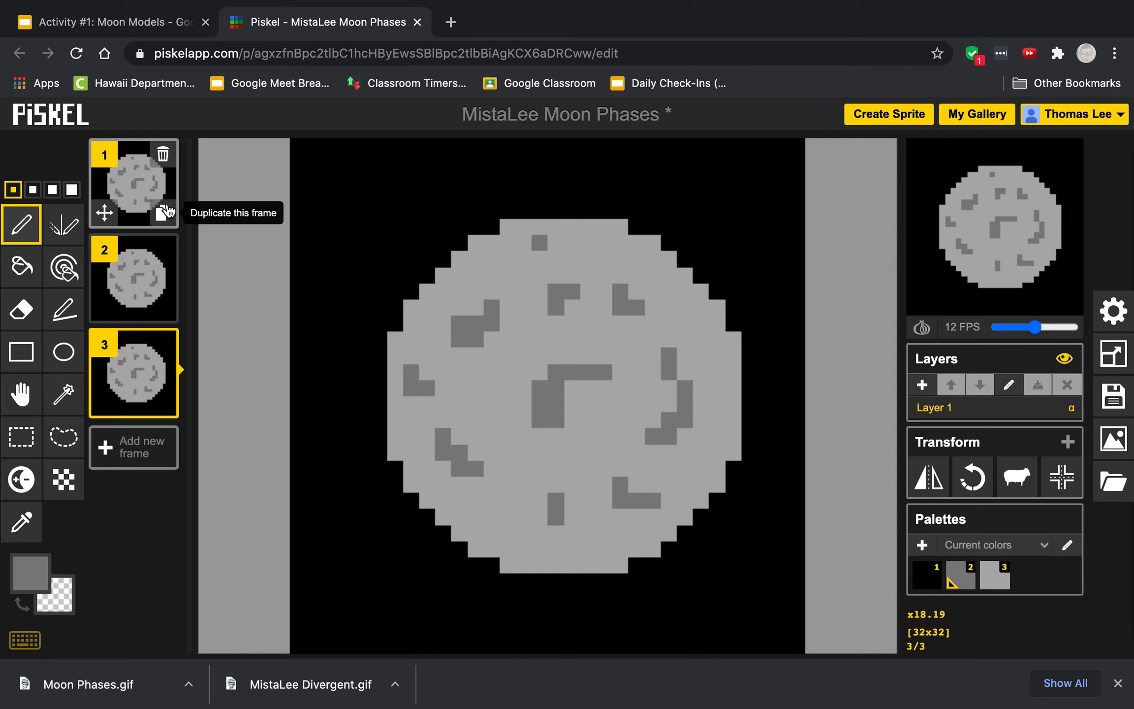
Step: On frame 2, draw a black vertical curve near the right edge and fill the right sliver black
{"action": "left_click", "coordinate": [128, 268]}
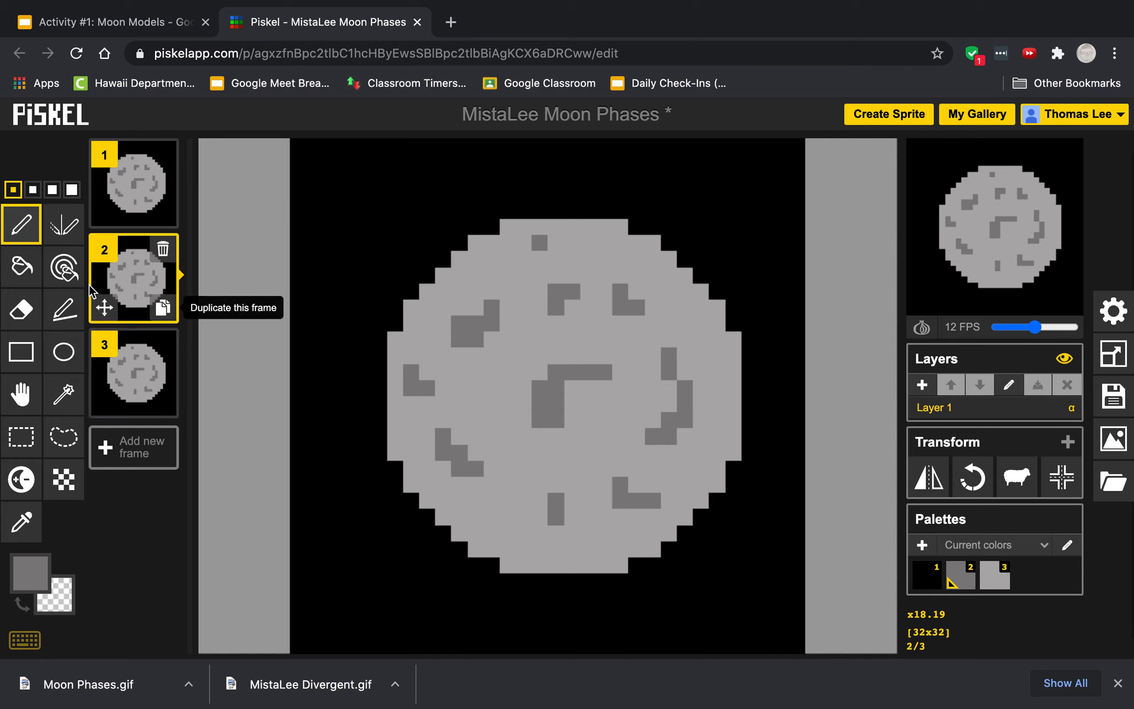
{"action": "left_click", "coordinate": [41, 566]}
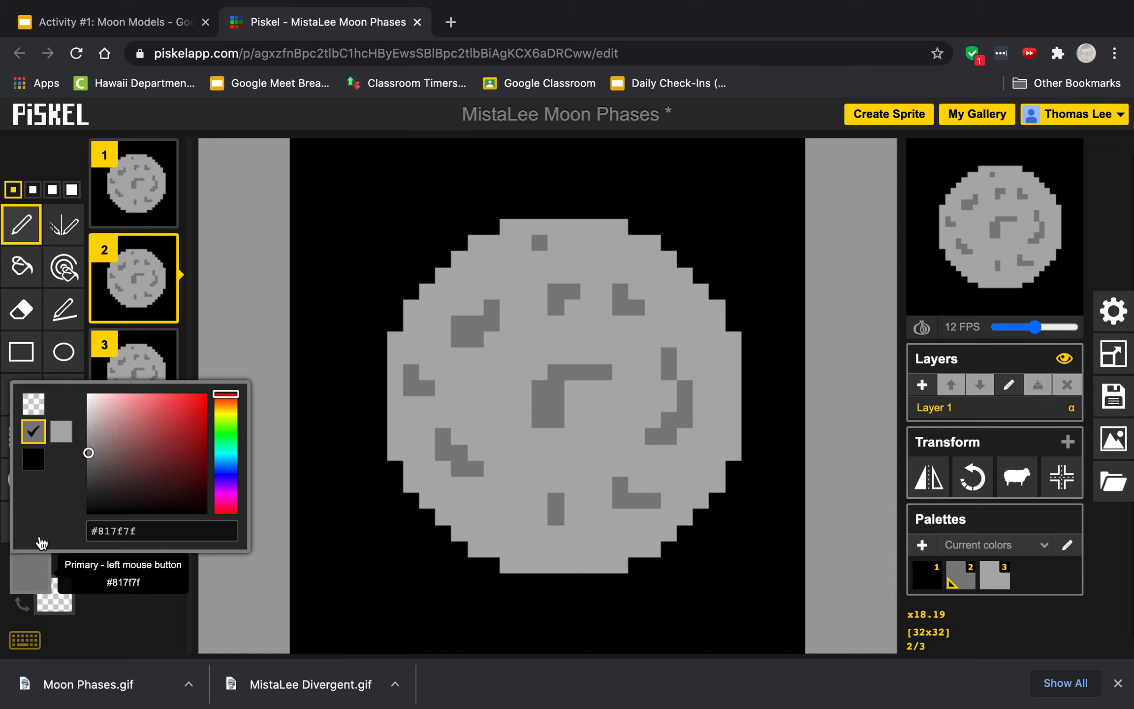
{"action": "left_click", "coordinate": [33, 458]}
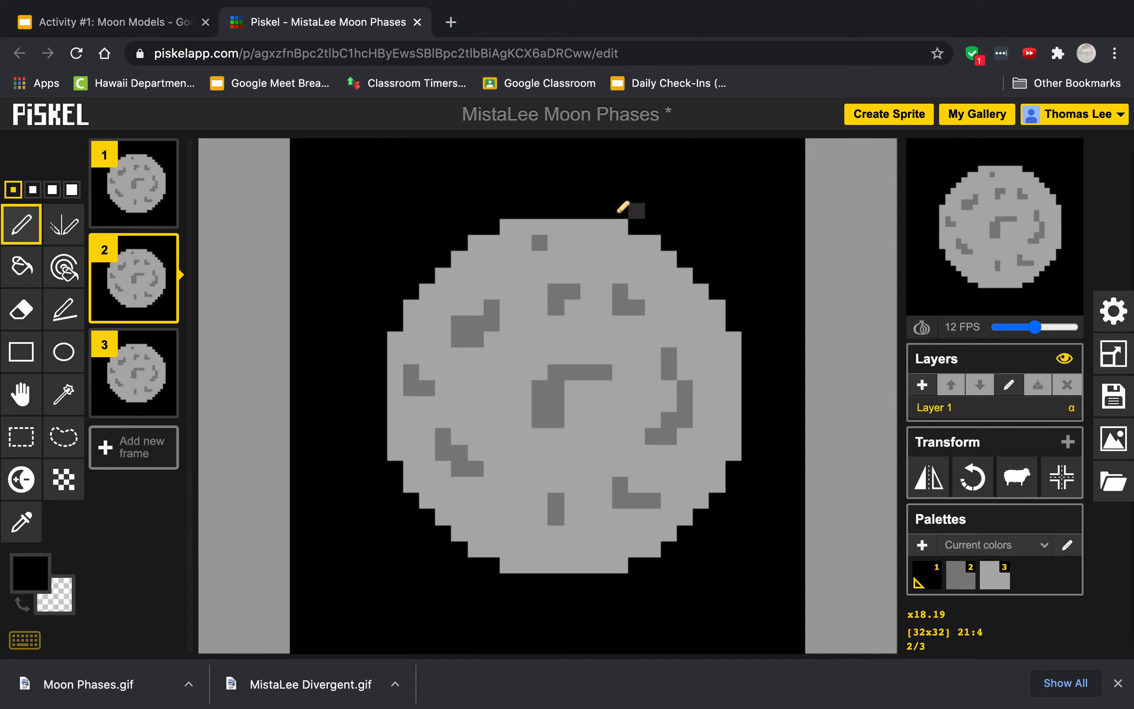
{"action": "mouse_move", "coordinate": [609, 227]}
{"action": "left_mouse_down"}
{"action": "mouse_move", "coordinate": [633, 248]}
{"action": "mouse_move", "coordinate": [660, 321]}
{"action": "mouse_move", "coordinate": [671, 463]}
{"action": "mouse_move", "coordinate": [661, 501]}
{"action": "mouse_move", "coordinate": [593, 571]}
{"action": "left_mouse_up"}
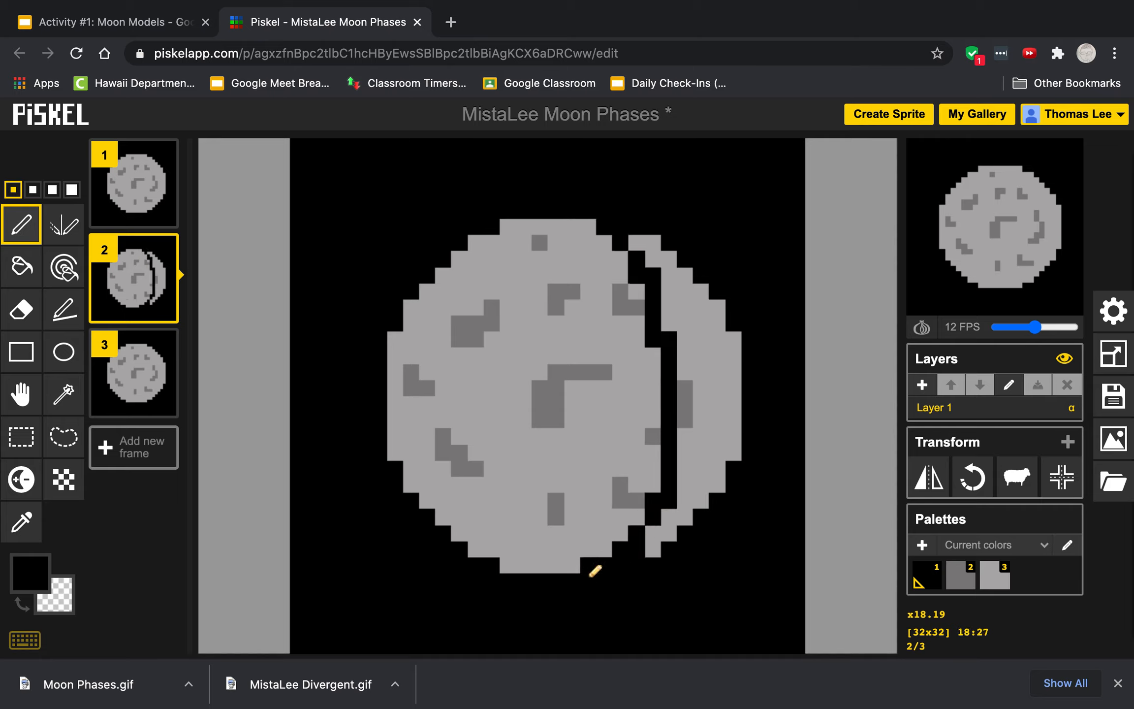
{"action": "left_click", "coordinate": [21, 266]}
{"action": "left_click", "coordinate": [718, 379]}
{"action": "left_click", "coordinate": [717, 404]}
{"action": "left_click", "coordinate": [685, 389]}
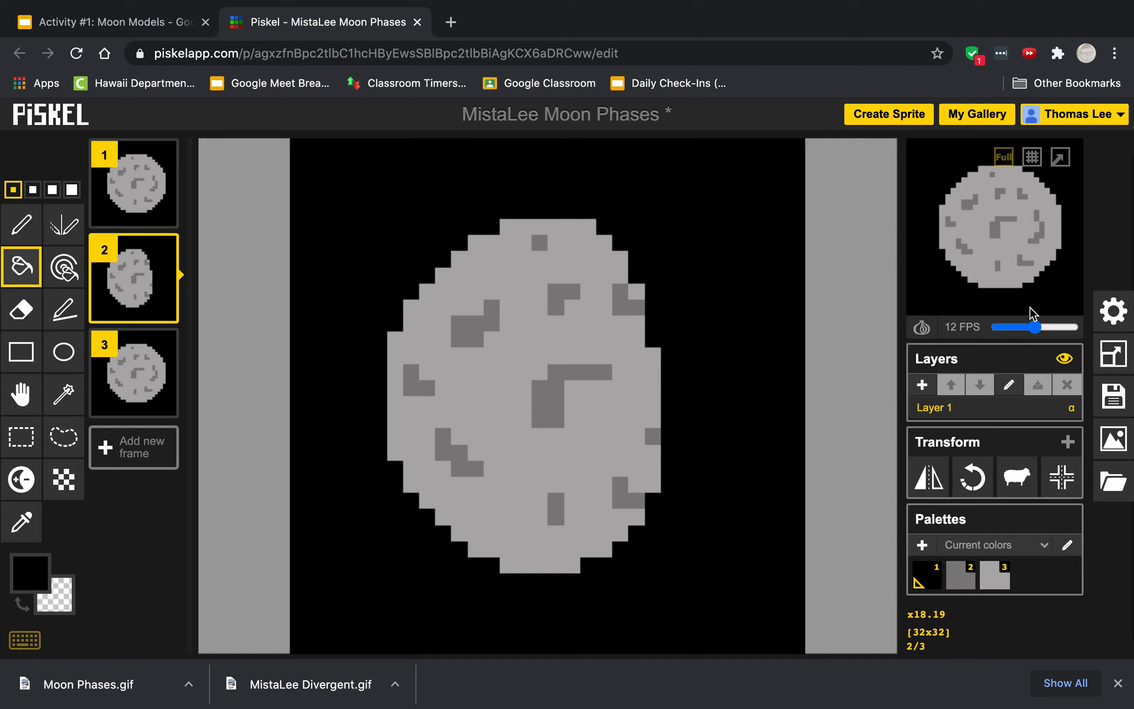
Step: Set the animation preview speed to 2 FPS
{"action": "left_click", "coordinate": [1038, 333]}
{"action": "left_click_drag", "start_coordinate": [1038, 334], "coordinate": [1004, 337]}
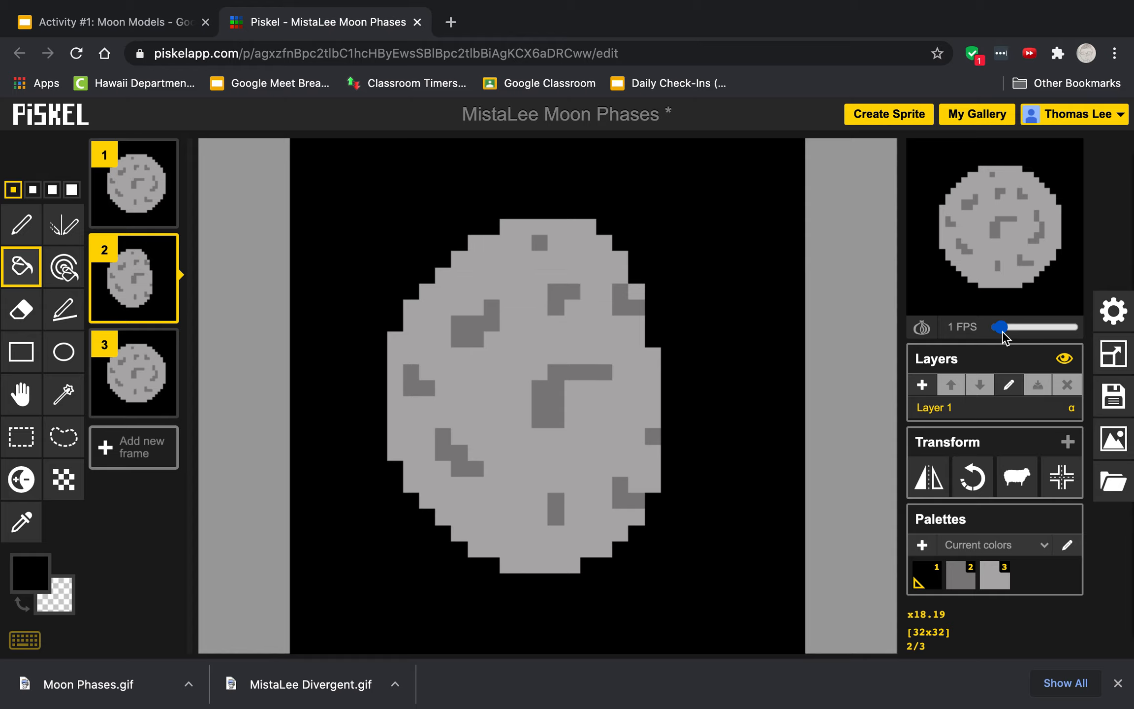
{"action": "left_click_drag", "start_coordinate": [1004, 337], "coordinate": [1006, 338]}
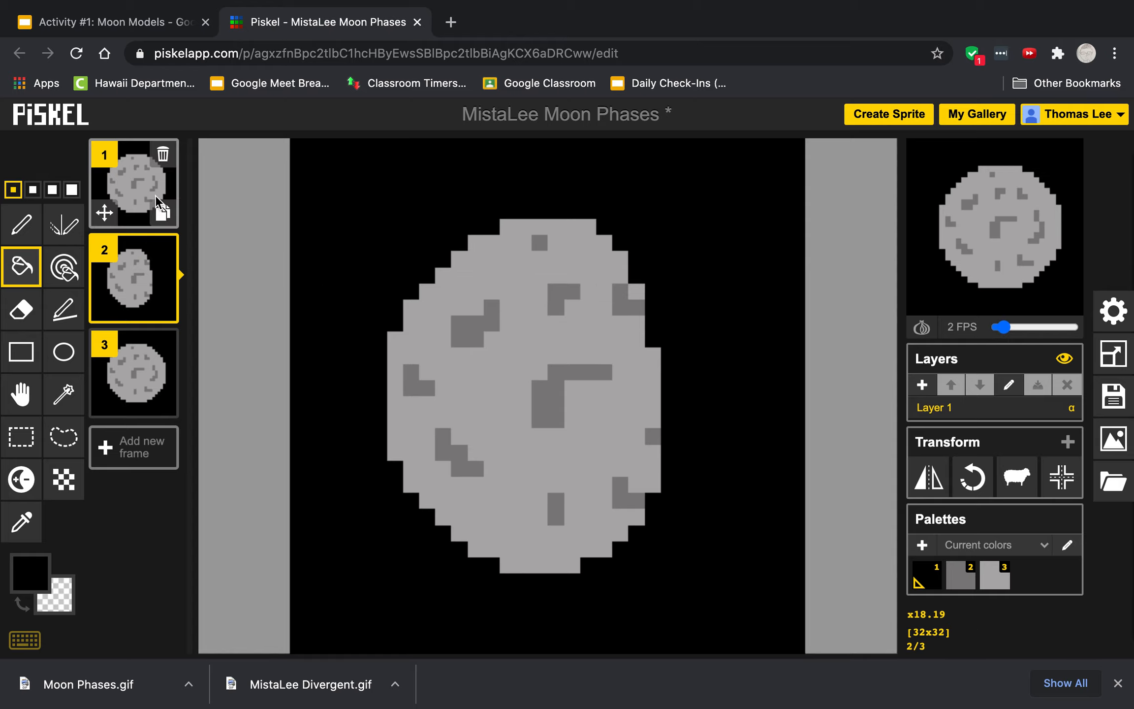
Step: On frame 3, draw a black vertical line down the middle of the moon with the Pen tool
{"action": "mouse_move", "coordinate": [144, 265]}
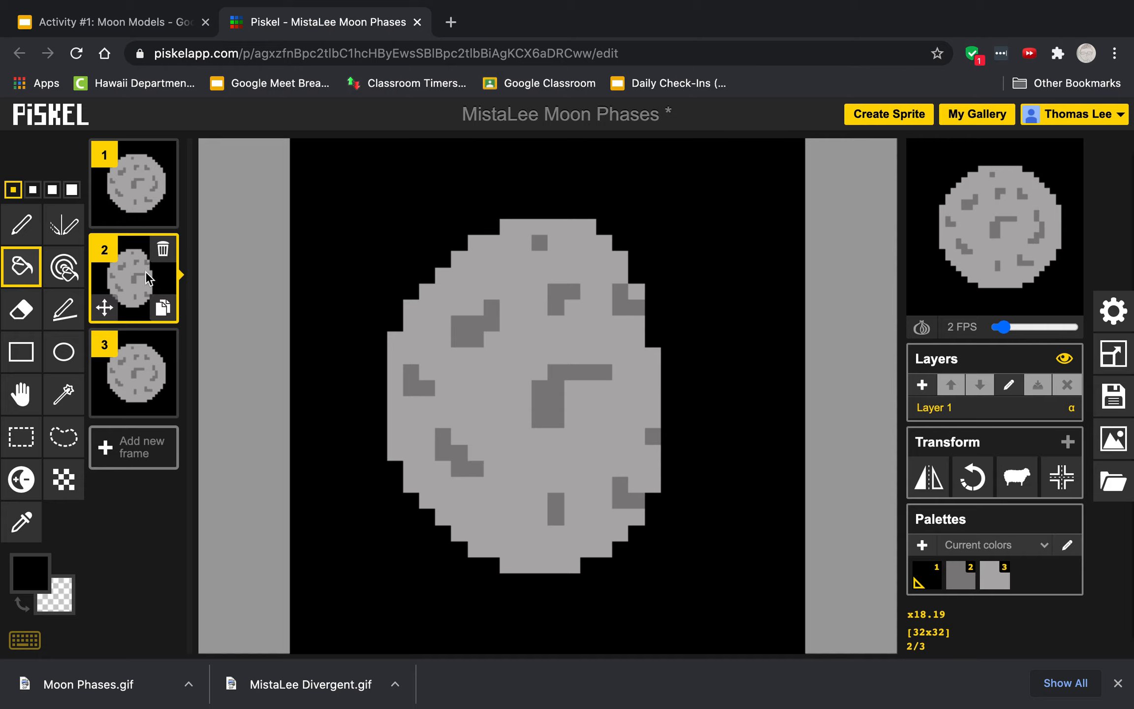
{"action": "left_click", "coordinate": [139, 360]}
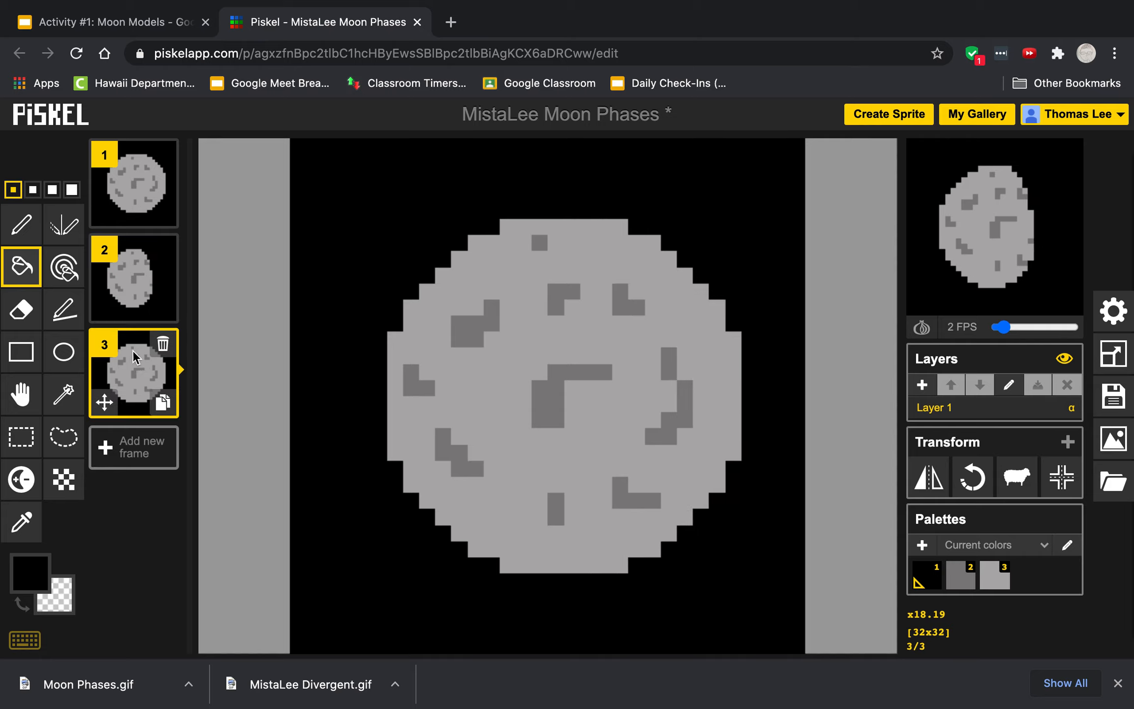
{"action": "left_click", "coordinate": [21, 224]}
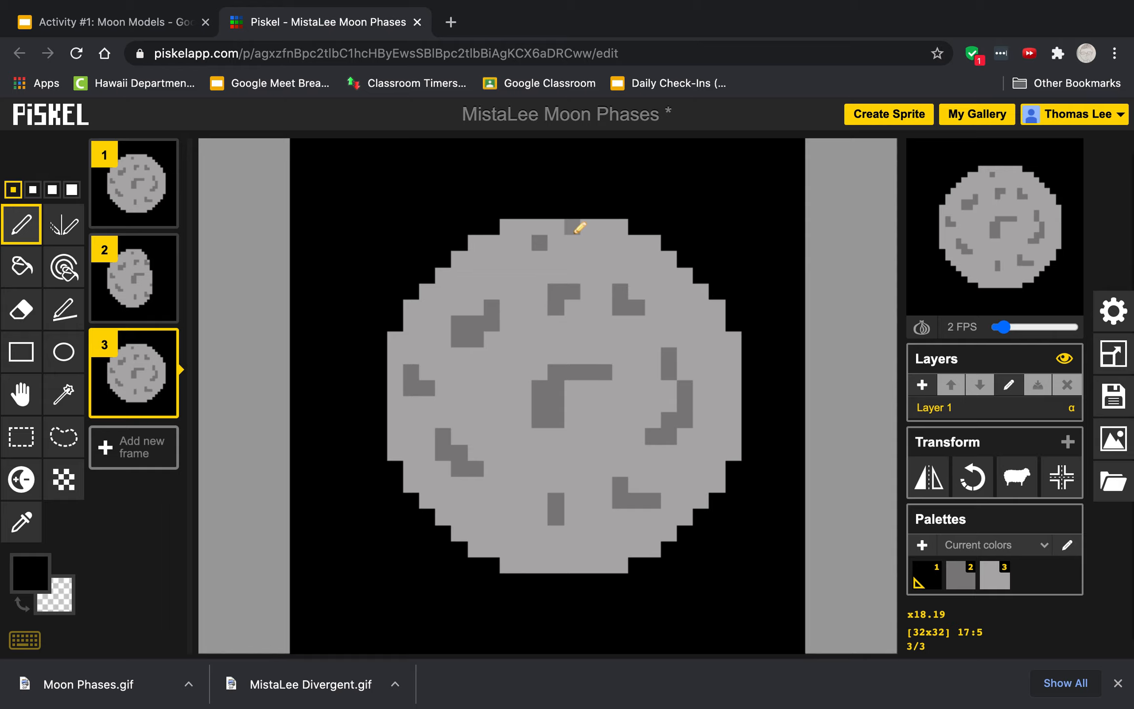
{"action": "mouse_move", "coordinate": [562, 222]}
{"action": "left_mouse_down"}
{"action": "mouse_move", "coordinate": [546, 374]}
{"action": "mouse_move", "coordinate": [551, 581]}
{"action": "left_mouse_up"}
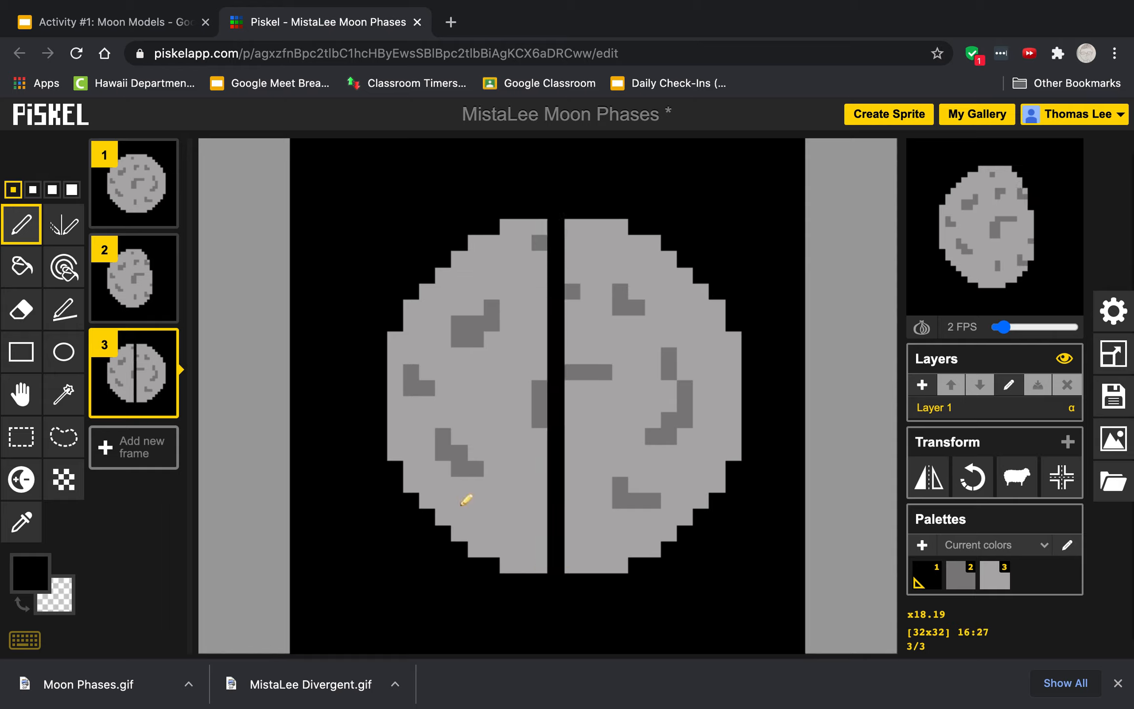
Step: On frame 3, fill the right half of the moon and its remaining craters black with the Paint bucket
{"action": "left_click", "coordinate": [15, 260]}
{"action": "left_click", "coordinate": [618, 295]}
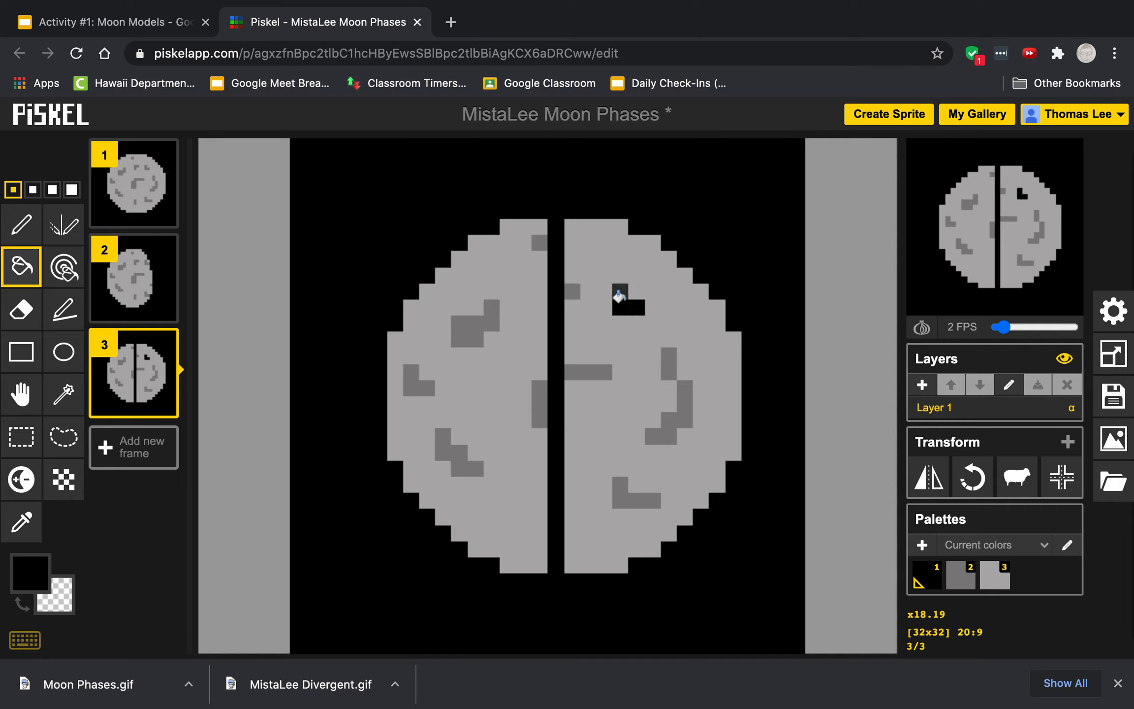
{"action": "left_click", "coordinate": [595, 251]}
{"action": "left_click", "coordinate": [571, 290]}
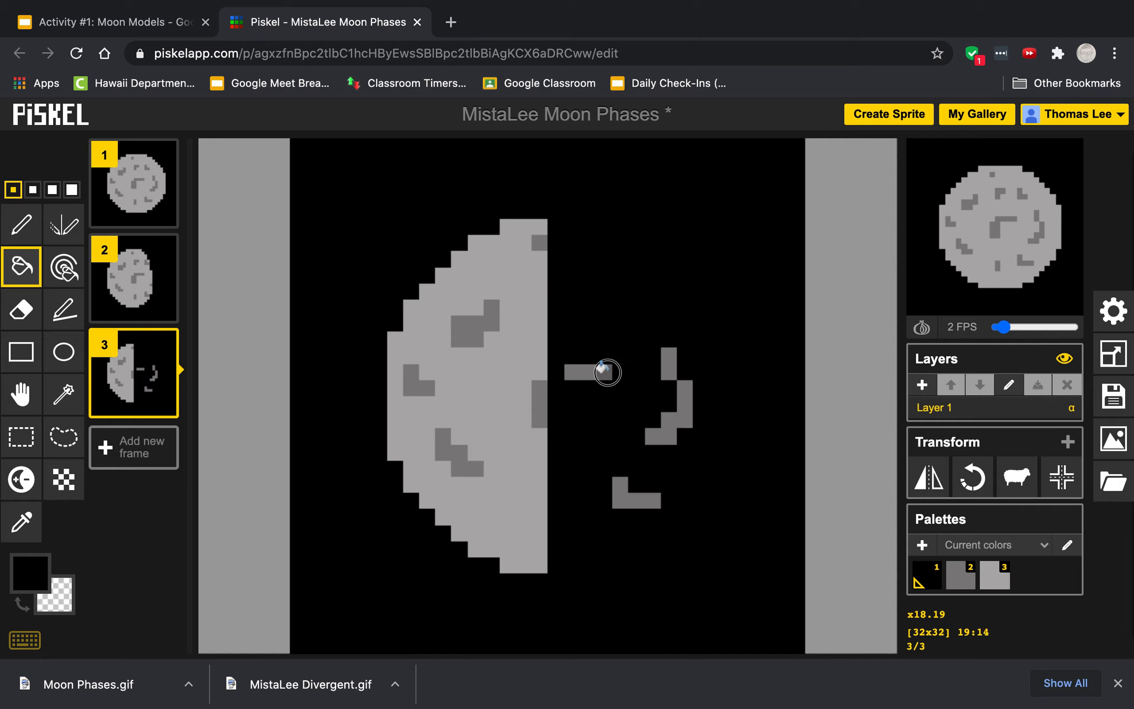
{"action": "left_click", "coordinate": [601, 371]}
{"action": "left_click", "coordinate": [664, 367]}
{"action": "left_click", "coordinate": [678, 401]}
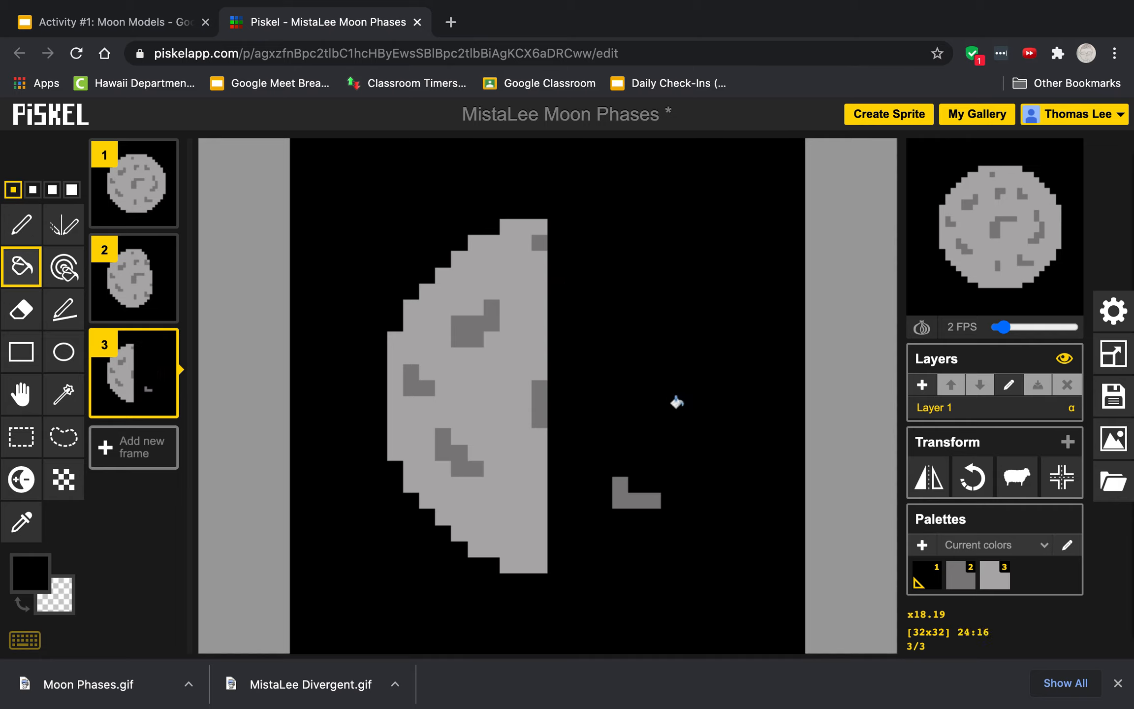
{"action": "left_click", "coordinate": [614, 485]}
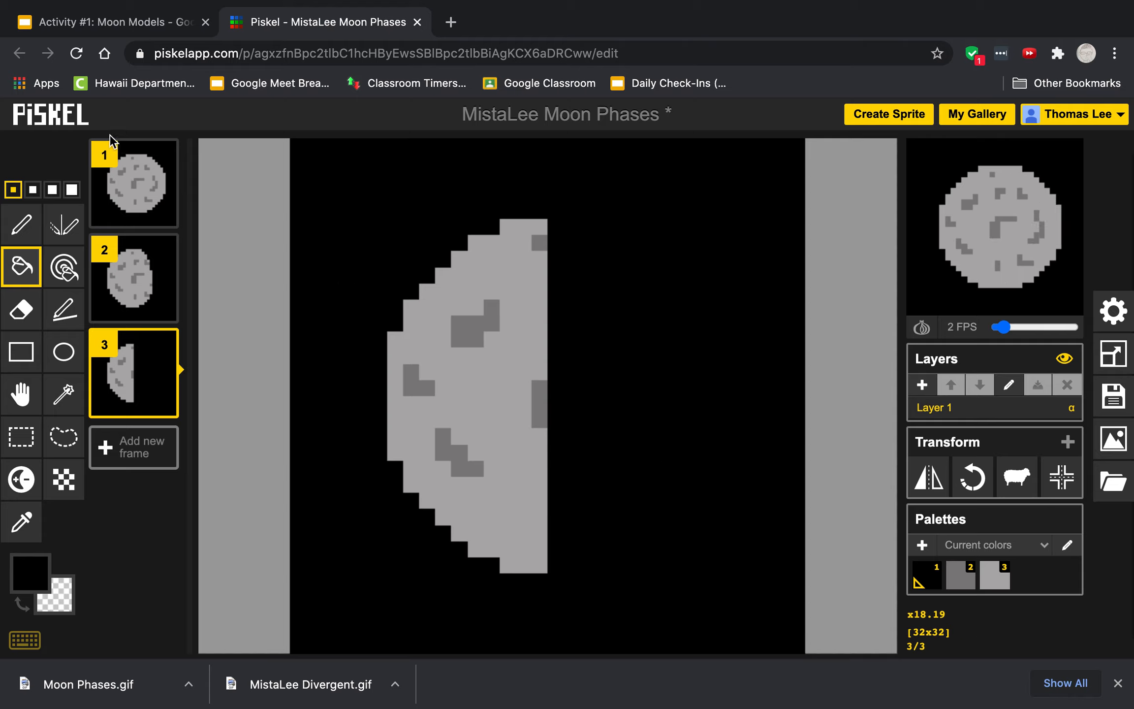
Step: Duplicate the full-moon frame, move the copy to position 4, and duplicate it again as frame 5
{"action": "left_click", "coordinate": [162, 213]}
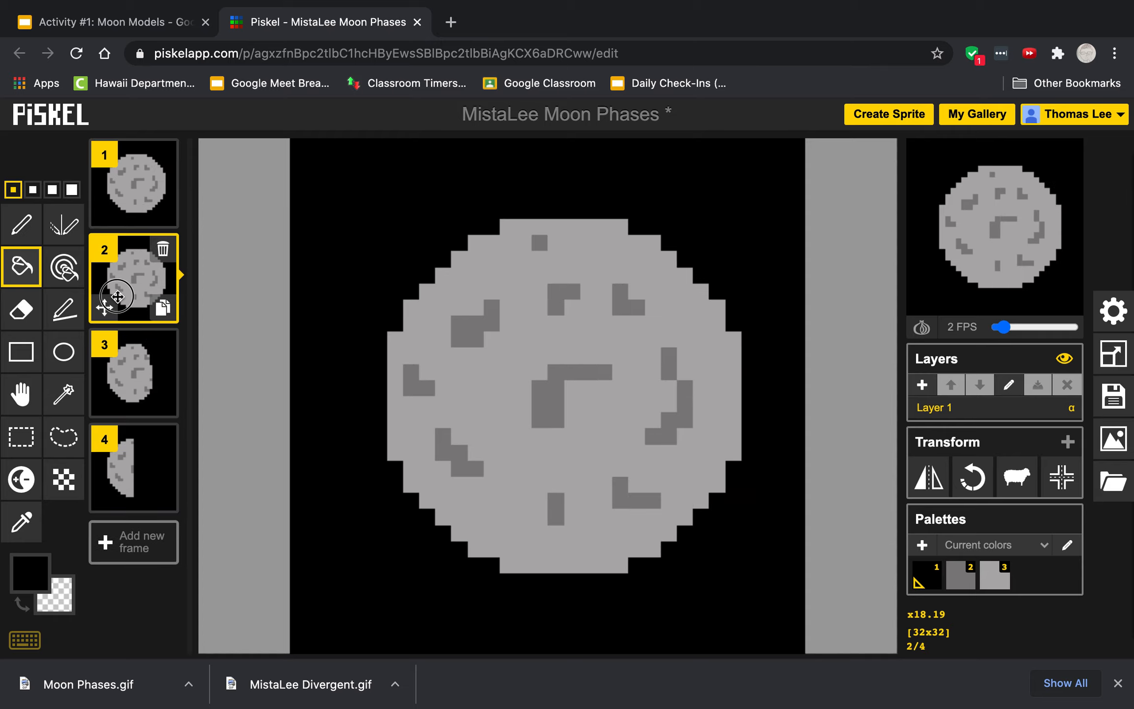
{"action": "left_click_drag", "start_coordinate": [116, 315], "coordinate": [118, 516]}
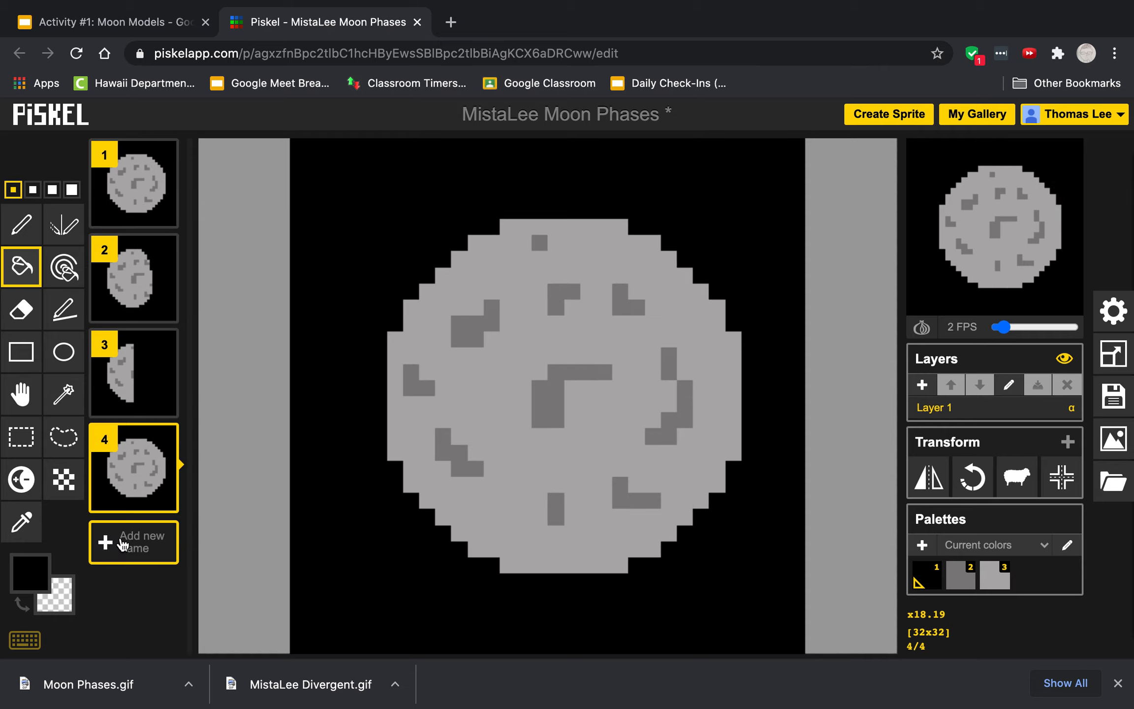
{"action": "left_click", "coordinate": [163, 498]}
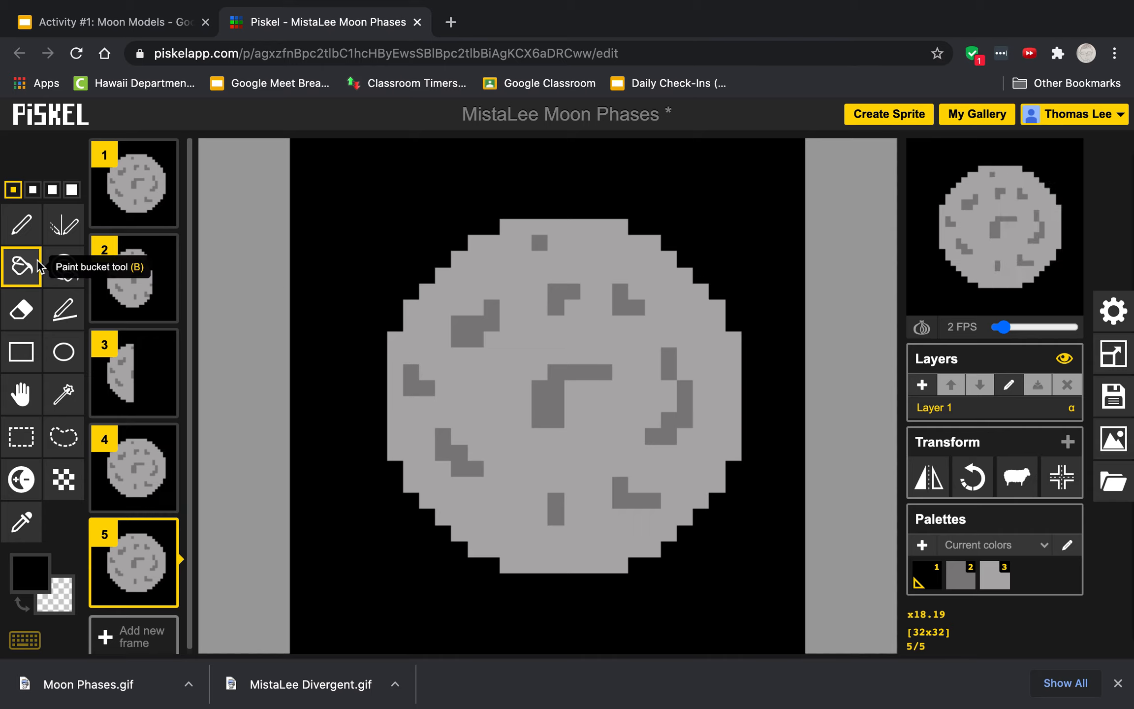
Step: On frame 5, draw a black vertical curve near the left edge of the moon with the Pen tool
{"action": "left_click", "coordinate": [24, 231]}
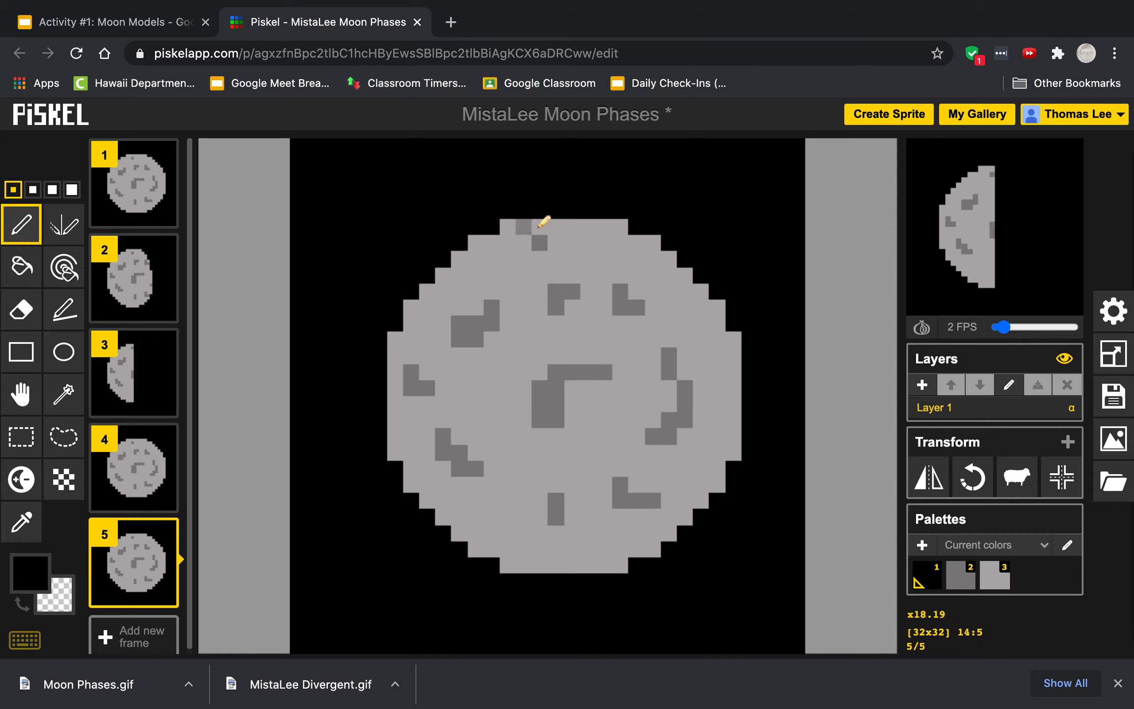
{"action": "mouse_move", "coordinate": [542, 228]}
{"action": "left_mouse_down"}
{"action": "mouse_move", "coordinate": [458, 347]}
{"action": "mouse_move", "coordinate": [453, 393]}
{"action": "mouse_move", "coordinate": [459, 456]}
{"action": "mouse_move", "coordinate": [514, 534]}
{"action": "mouse_move", "coordinate": [555, 565]}
{"action": "left_mouse_up"}
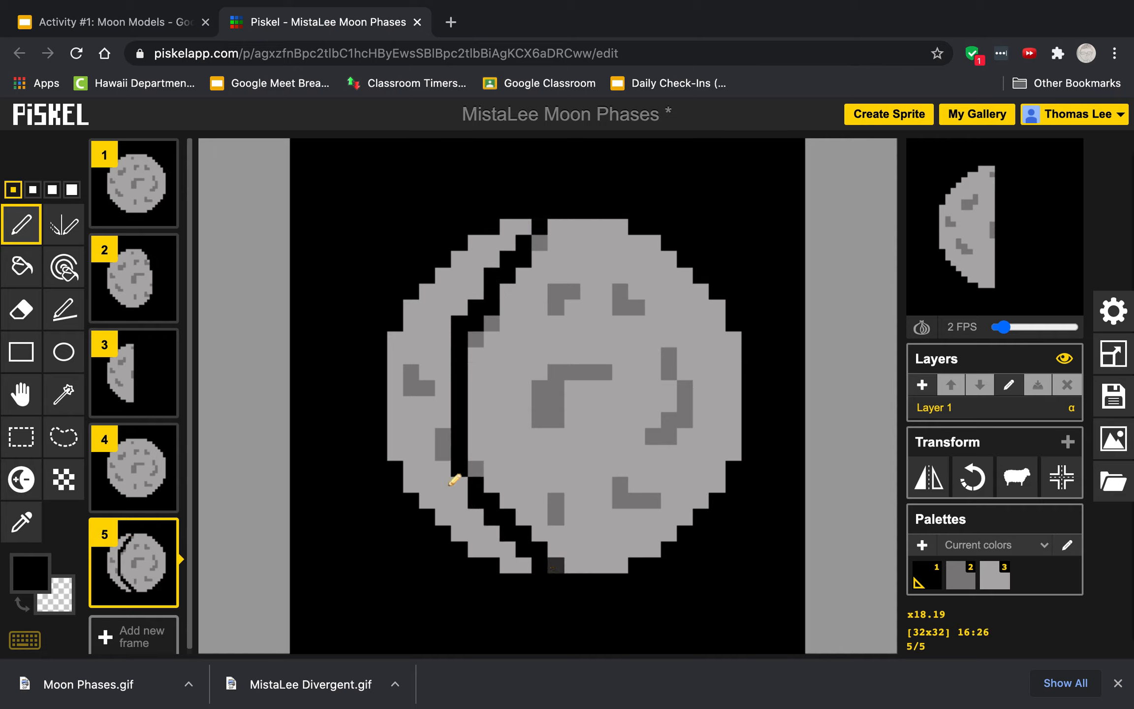
Step: Fill everything right of the curve black, including the remaining craters, leaving a thin left crescent
{"action": "left_click", "coordinate": [22, 265]}
{"action": "left_click", "coordinate": [550, 254]}
{"action": "left_click", "coordinate": [539, 249]}
{"action": "left_click", "coordinate": [491, 323]}
{"action": "left_click", "coordinate": [475, 340]}
{"action": "left_click", "coordinate": [471, 466]}
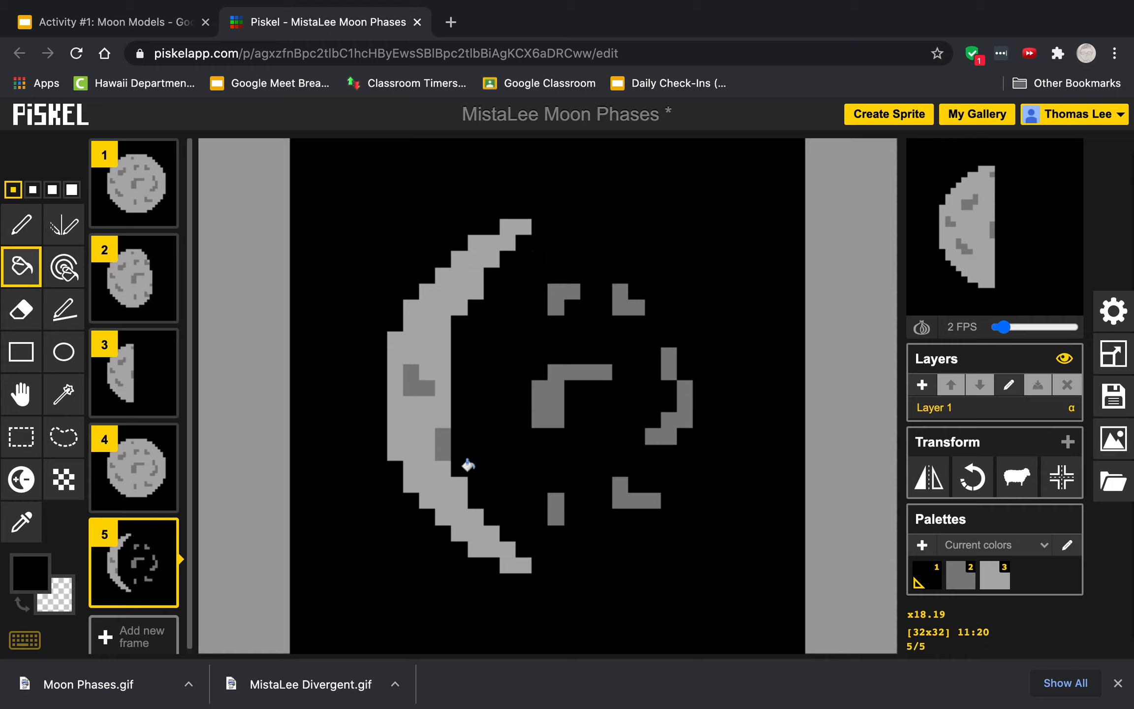
{"action": "left_click", "coordinate": [554, 385]}
{"action": "left_click", "coordinate": [561, 287]}
{"action": "left_click", "coordinate": [630, 306]}
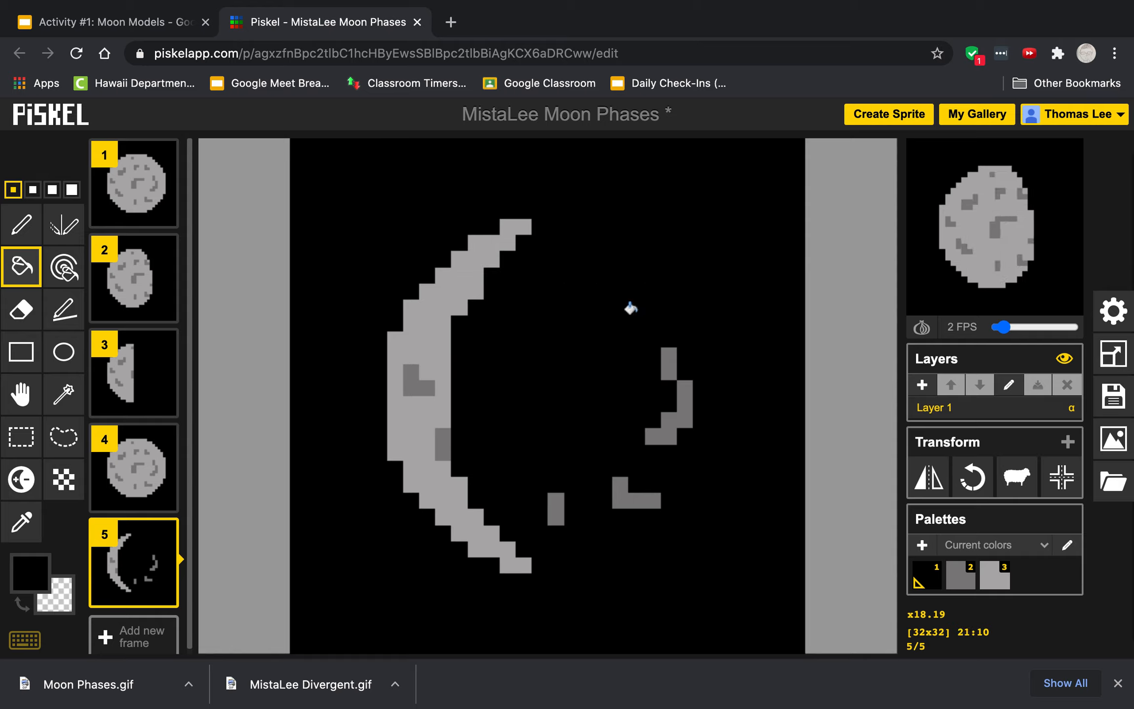
{"action": "left_click", "coordinate": [681, 393]}
{"action": "left_click", "coordinate": [670, 364]}
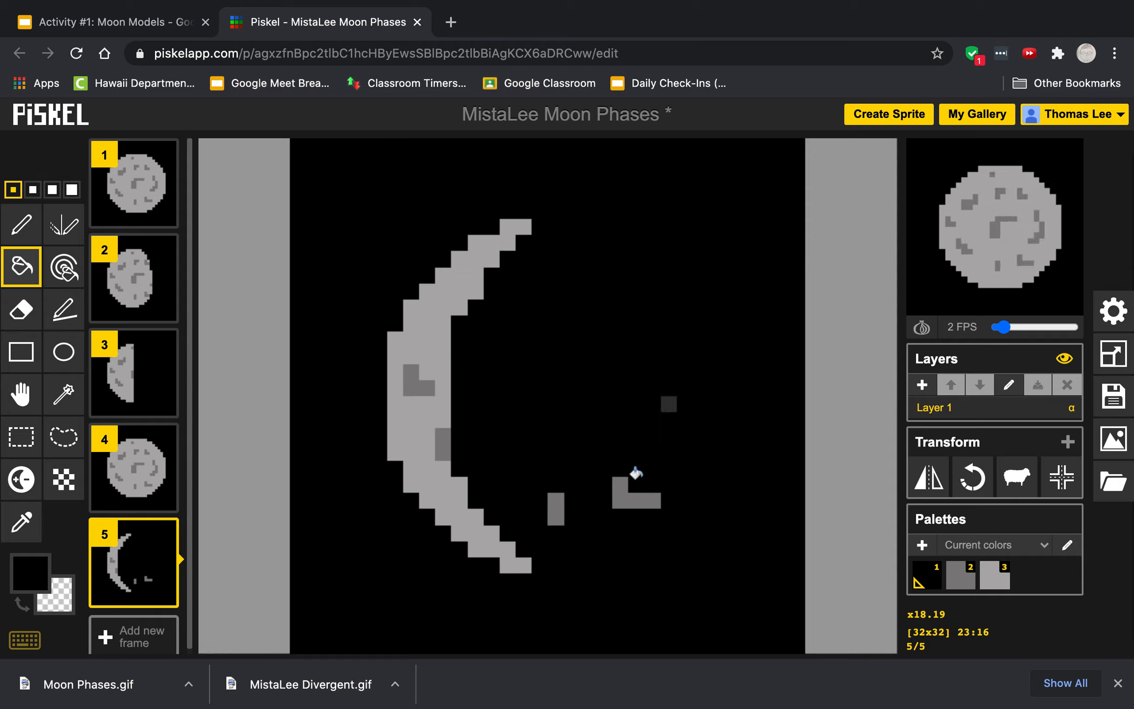
{"action": "left_click", "coordinate": [625, 497]}
{"action": "left_click", "coordinate": [556, 507]}
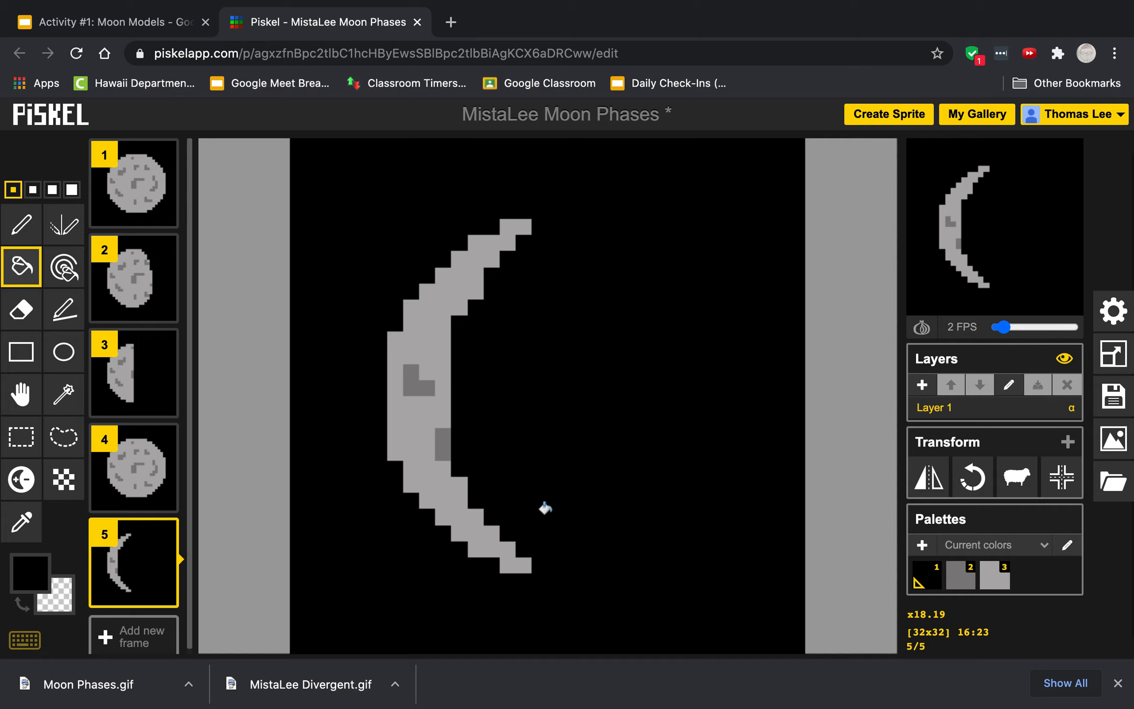
Step: Move the crescent frame up to position 4
{"action": "mouse_move", "coordinate": [160, 502]}
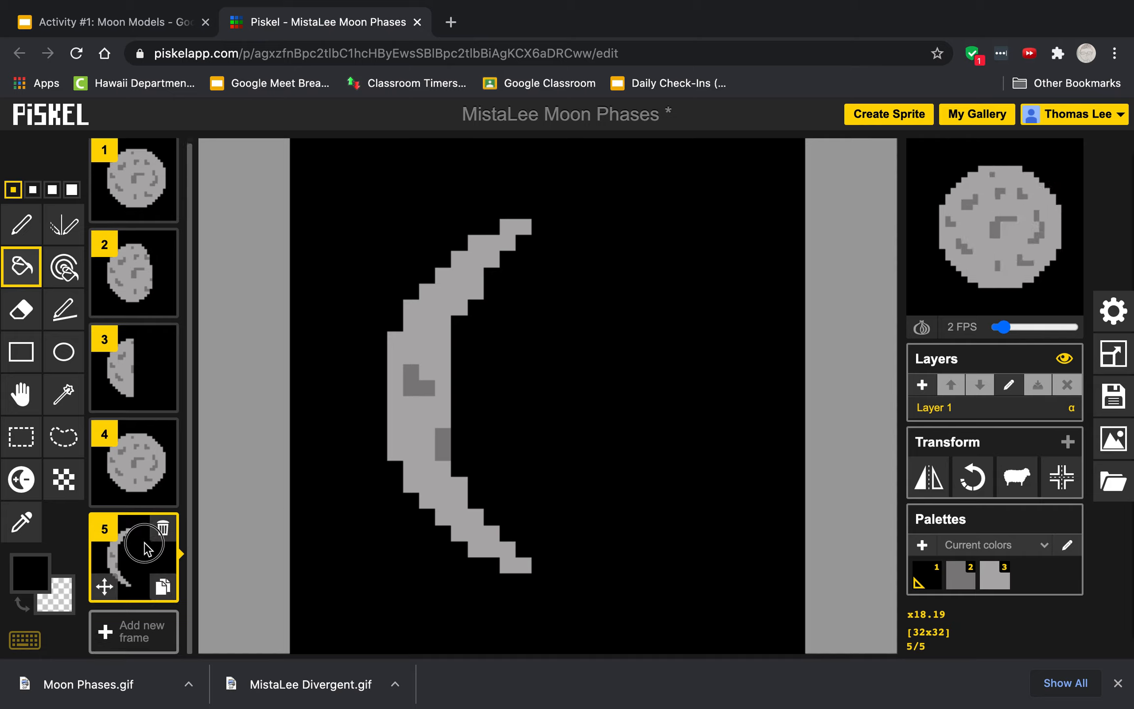
{"action": "left_click_drag", "start_coordinate": [145, 539], "coordinate": [147, 451]}
Step: Insert an empty frame at position 5 and fill it entirely black for the new moon
{"action": "mouse_move", "coordinate": [131, 564]}
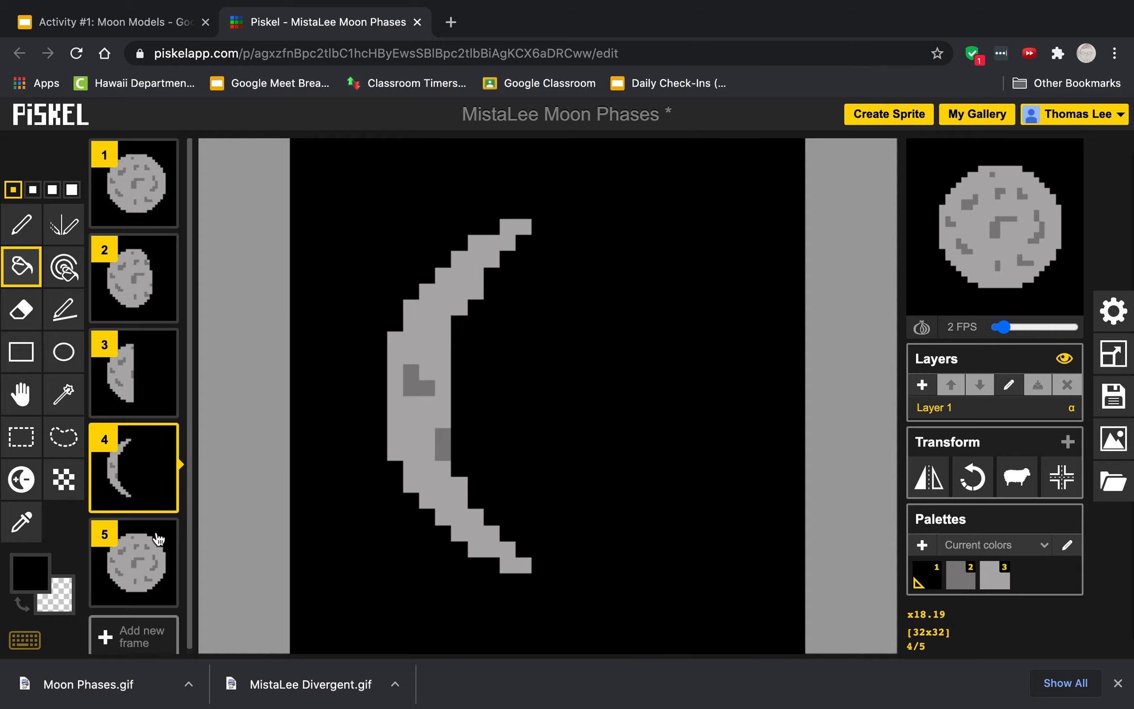
{"action": "mouse_move", "coordinate": [146, 586]}
{"action": "left_mouse_down"}
{"action": "mouse_move", "coordinate": [132, 629]}
{"action": "mouse_move", "coordinate": [138, 524]}
{"action": "left_mouse_up"}
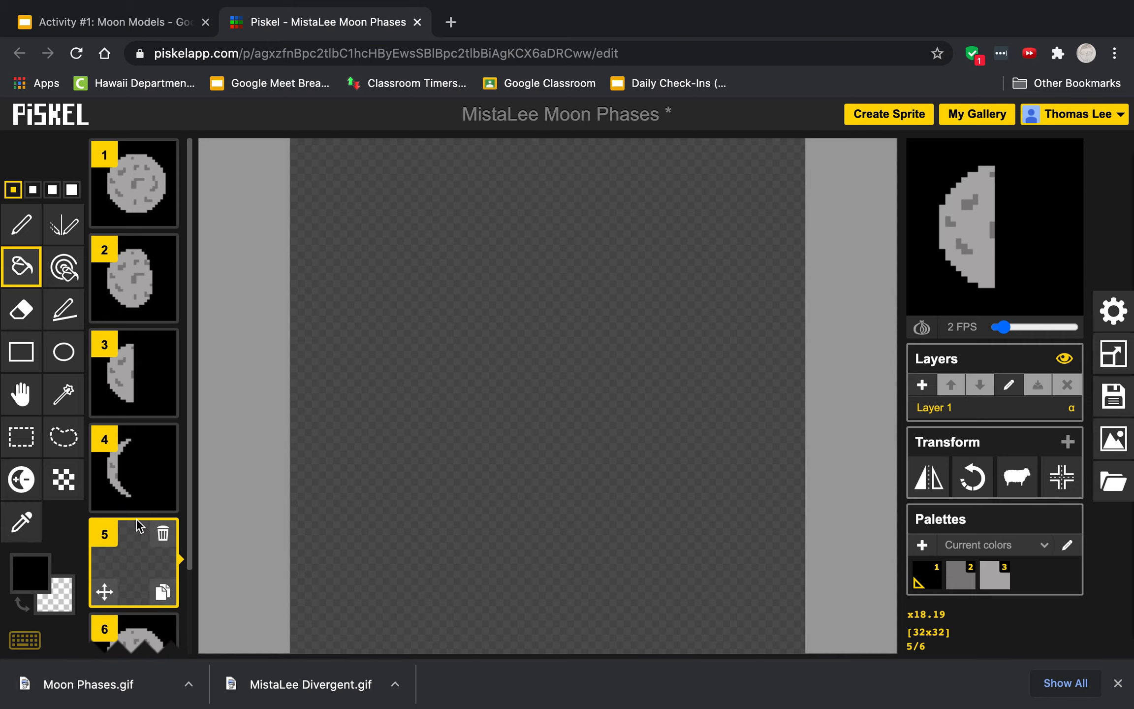
{"action": "left_click", "coordinate": [29, 571]}
{"action": "left_click", "coordinate": [398, 479]}
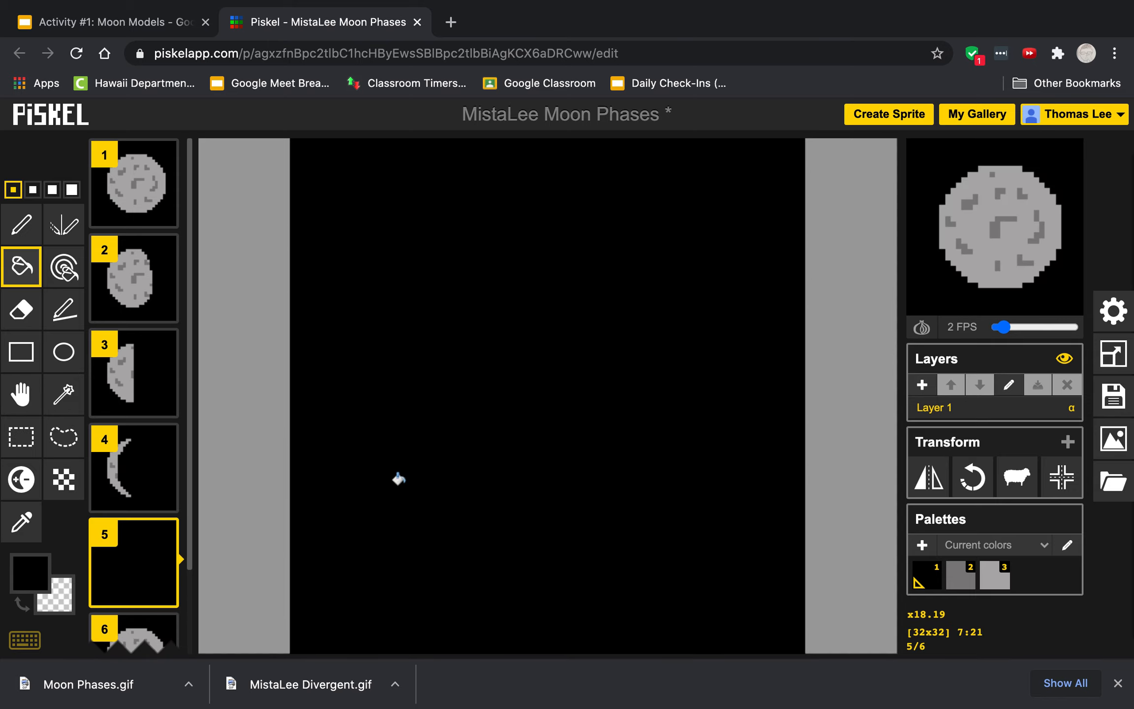
Step: On frame 6, draw a black vertical curve near the right side of the moon with the Pen tool
{"action": "scroll", "coordinate": [130, 514], "scroll_direction": "down", "scroll_amount": 1}
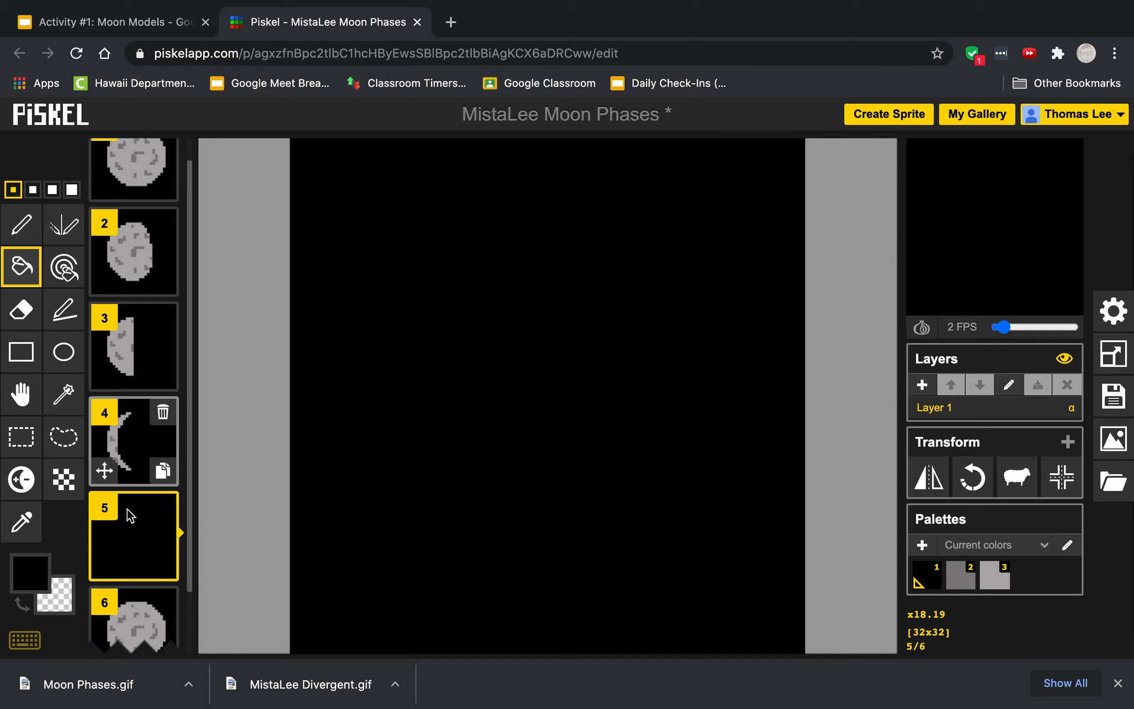
{"action": "scroll", "coordinate": [129, 518], "scroll_direction": "down", "scroll_amount": 3}
{"action": "left_click", "coordinate": [139, 571]}
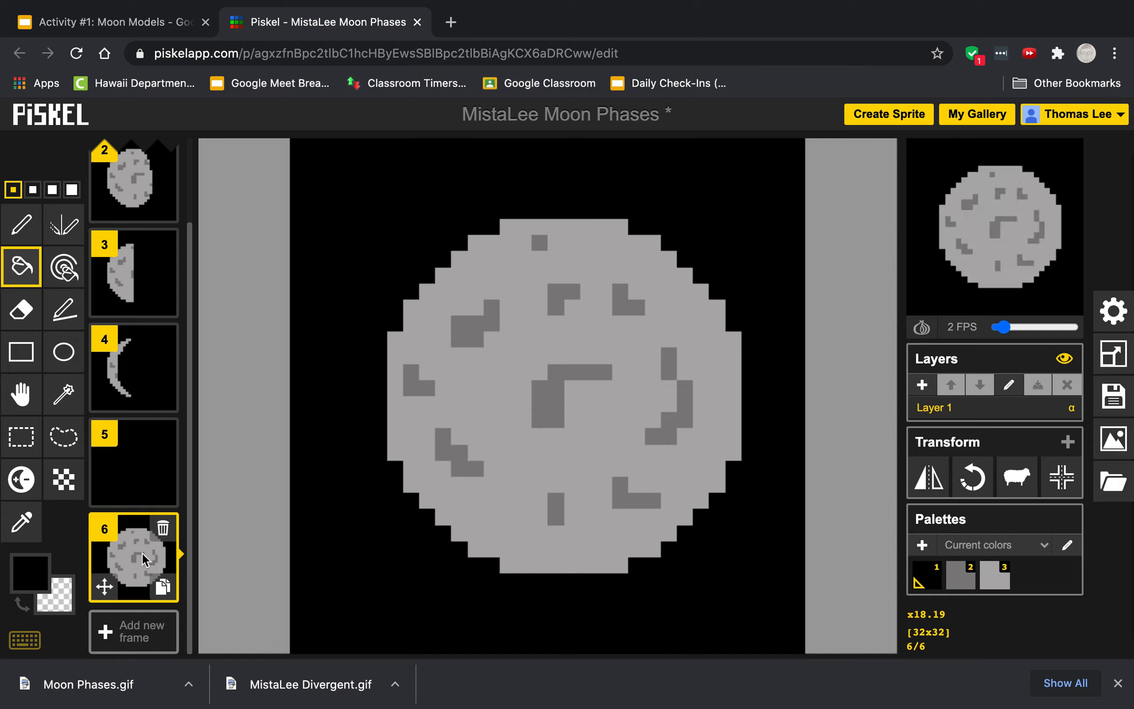
{"action": "left_click", "coordinate": [33, 222]}
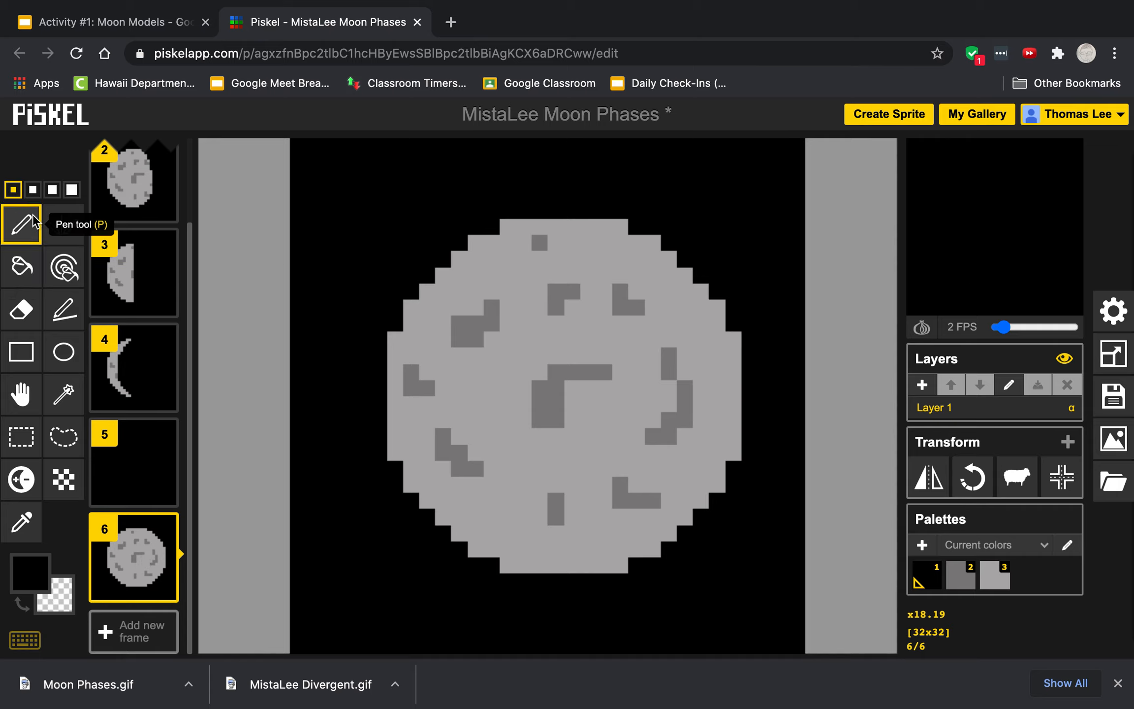
{"action": "left_click", "coordinate": [556, 259]}
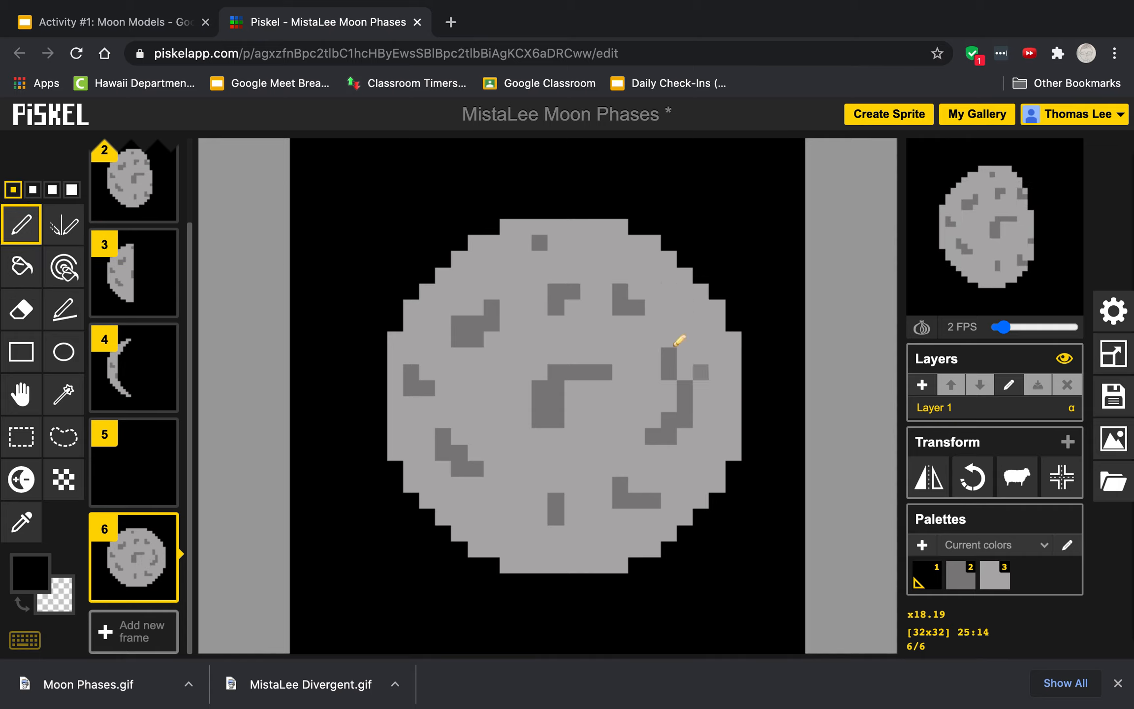
{"action": "left_click", "coordinate": [600, 223]}
{"action": "mouse_move", "coordinate": [644, 296]}
{"action": "left_mouse_down"}
{"action": "mouse_move", "coordinate": [655, 443]}
{"action": "mouse_move", "coordinate": [617, 513]}
{"action": "mouse_move", "coordinate": [567, 567]}
{"action": "left_mouse_up"}
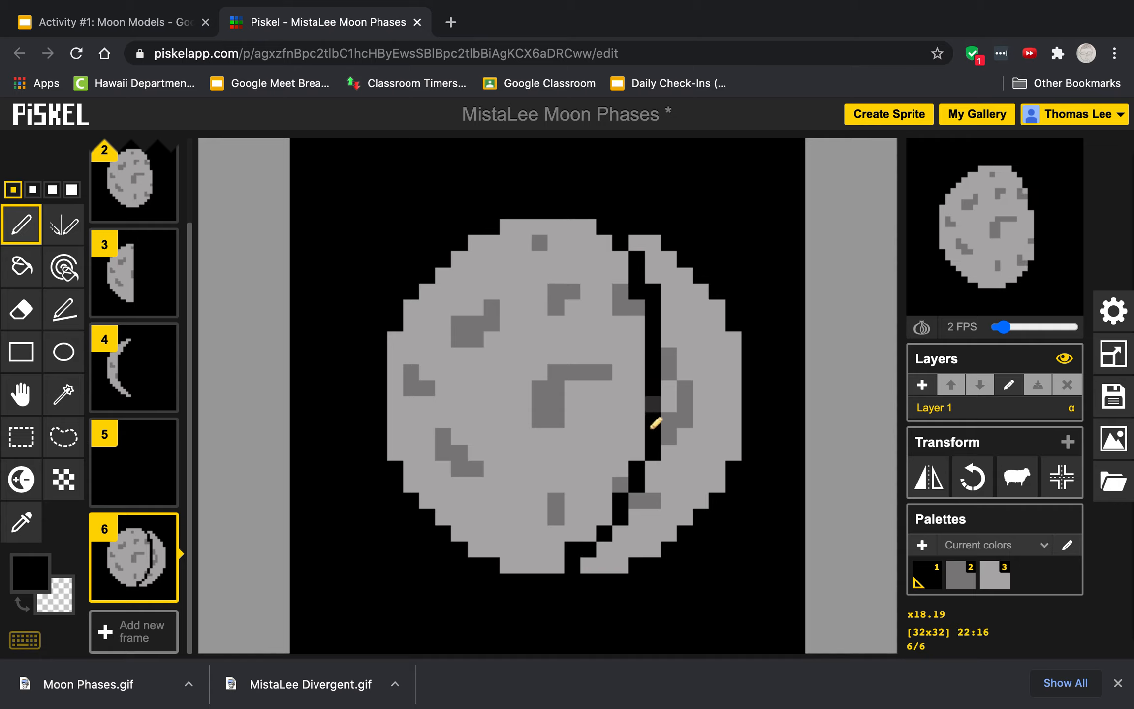
Step: Fill the area left of the curve and all remaining craters black, leaving a right-side crescent
{"action": "left_click", "coordinate": [21, 266]}
{"action": "left_click", "coordinate": [459, 388]}
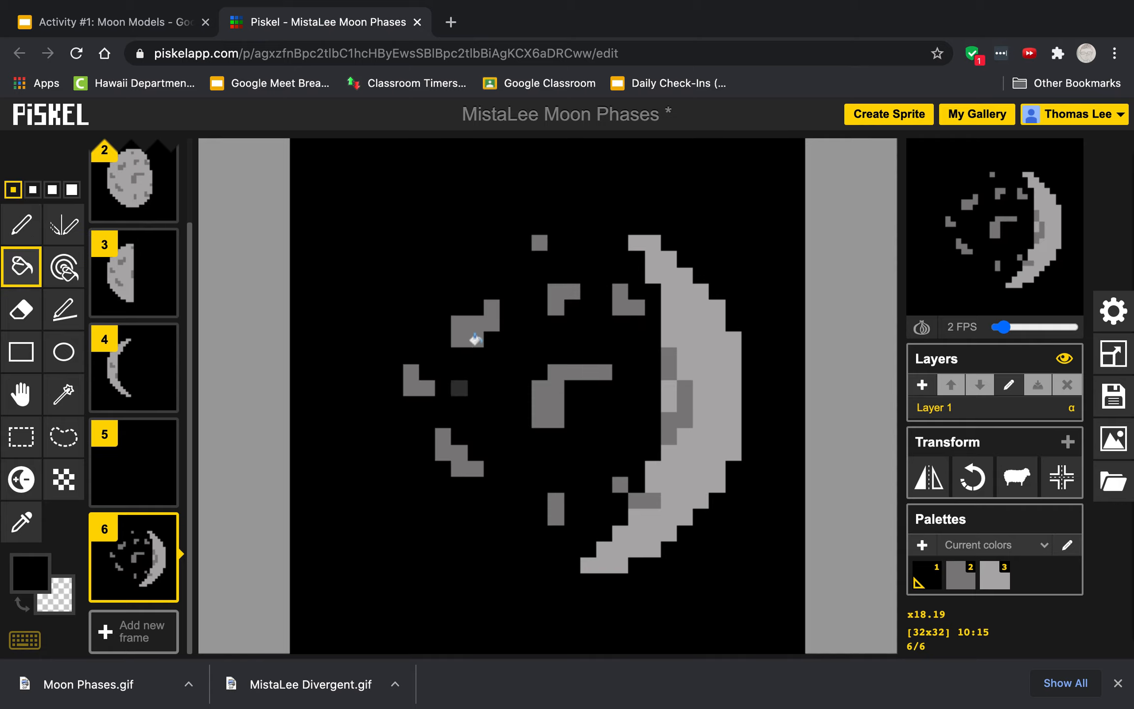
{"action": "left_click", "coordinate": [474, 341]}
{"action": "left_click", "coordinate": [411, 378]}
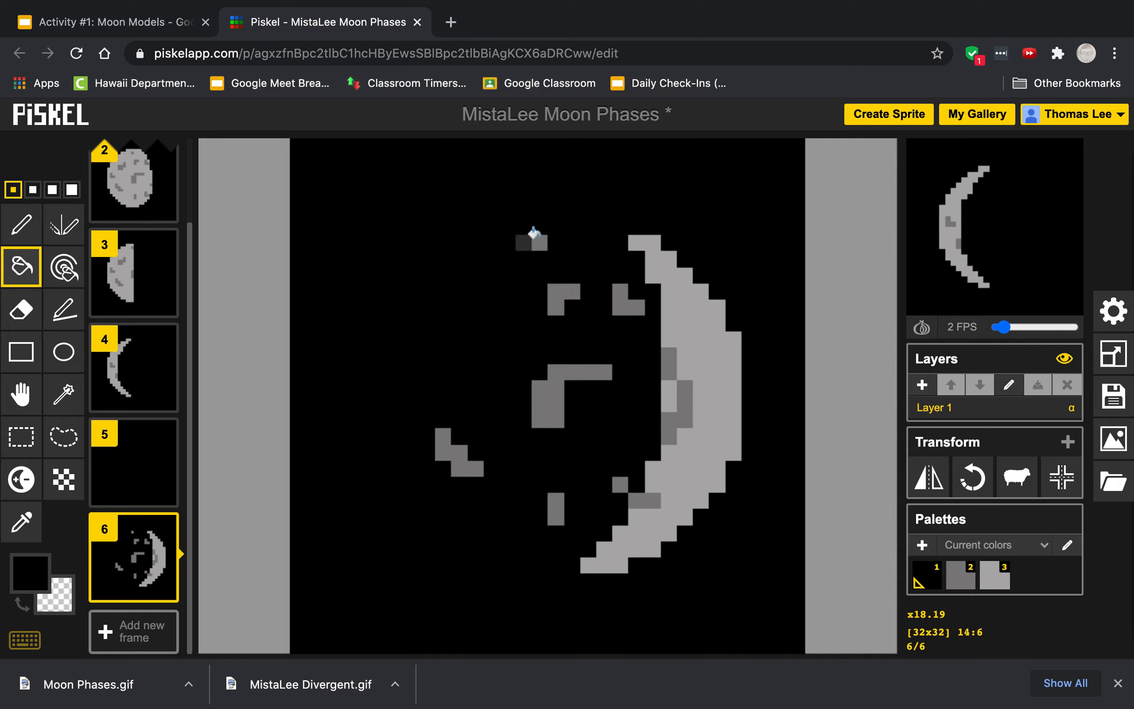
{"action": "left_click", "coordinate": [535, 238]}
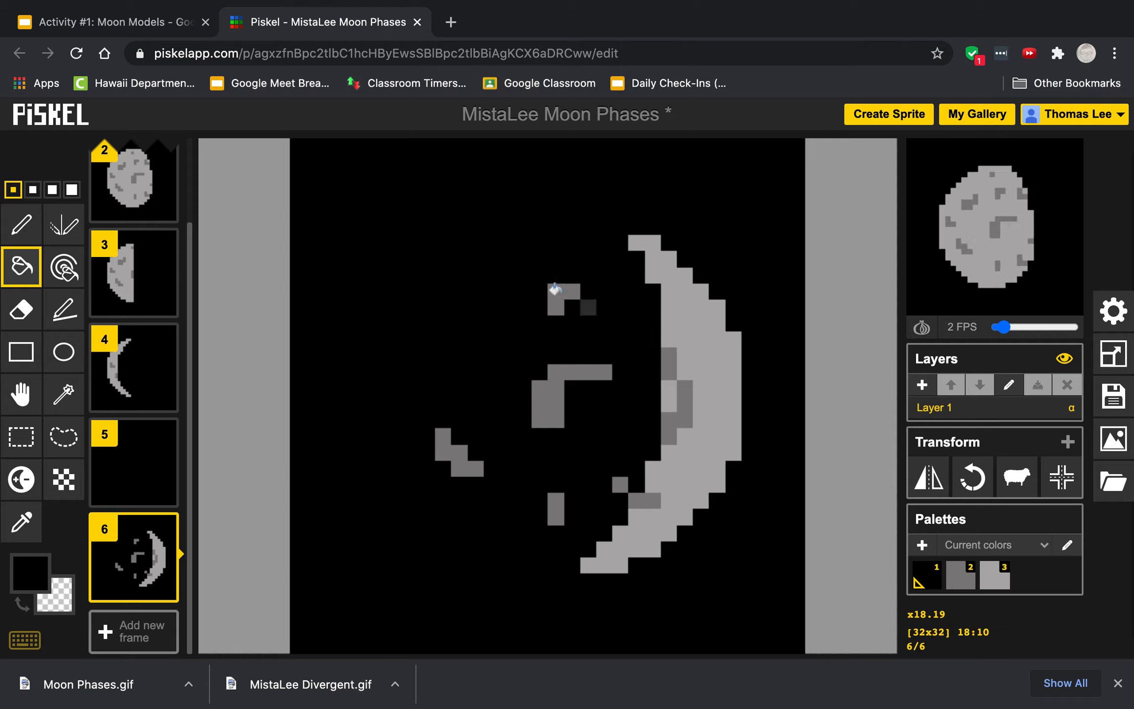
{"action": "left_click", "coordinate": [556, 289]}
{"action": "left_click", "coordinate": [552, 394]}
{"action": "left_click", "coordinate": [620, 484]}
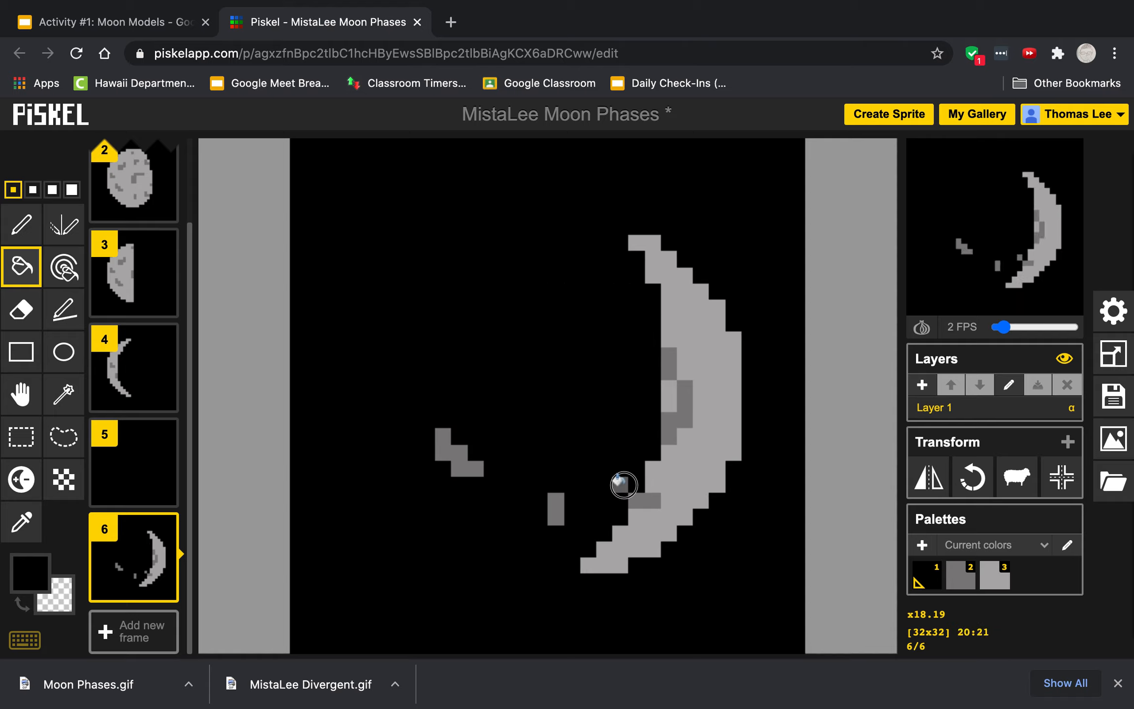
{"action": "left_click", "coordinate": [552, 503]}
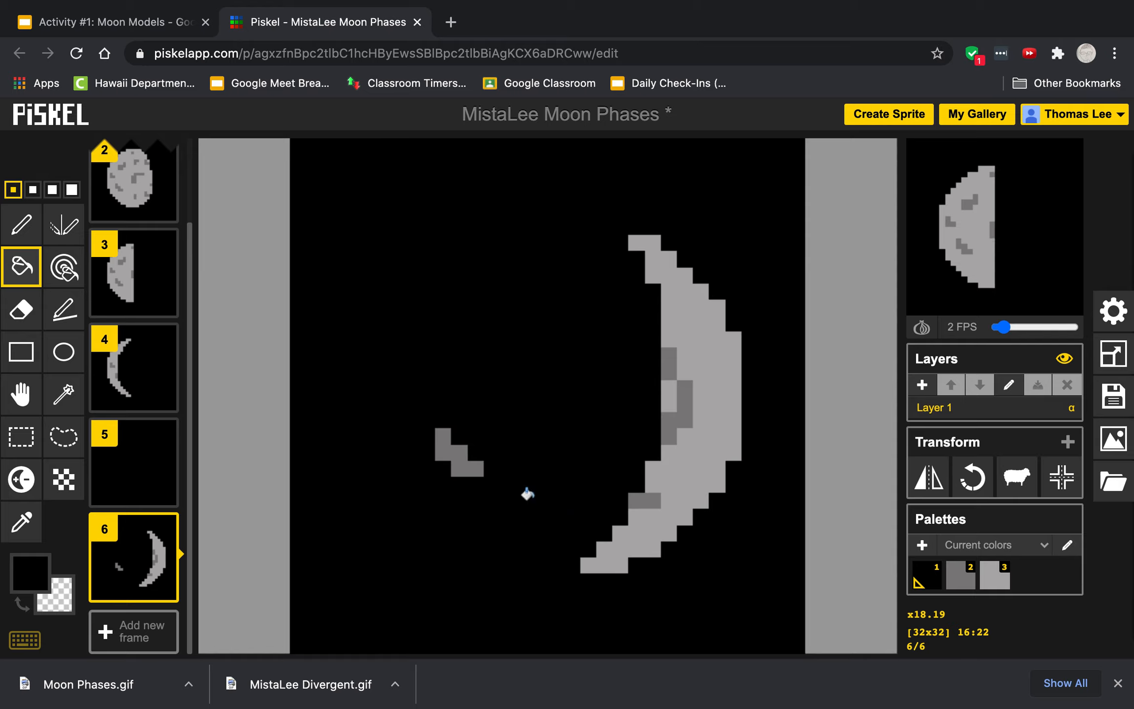
{"action": "left_click", "coordinate": [447, 455]}
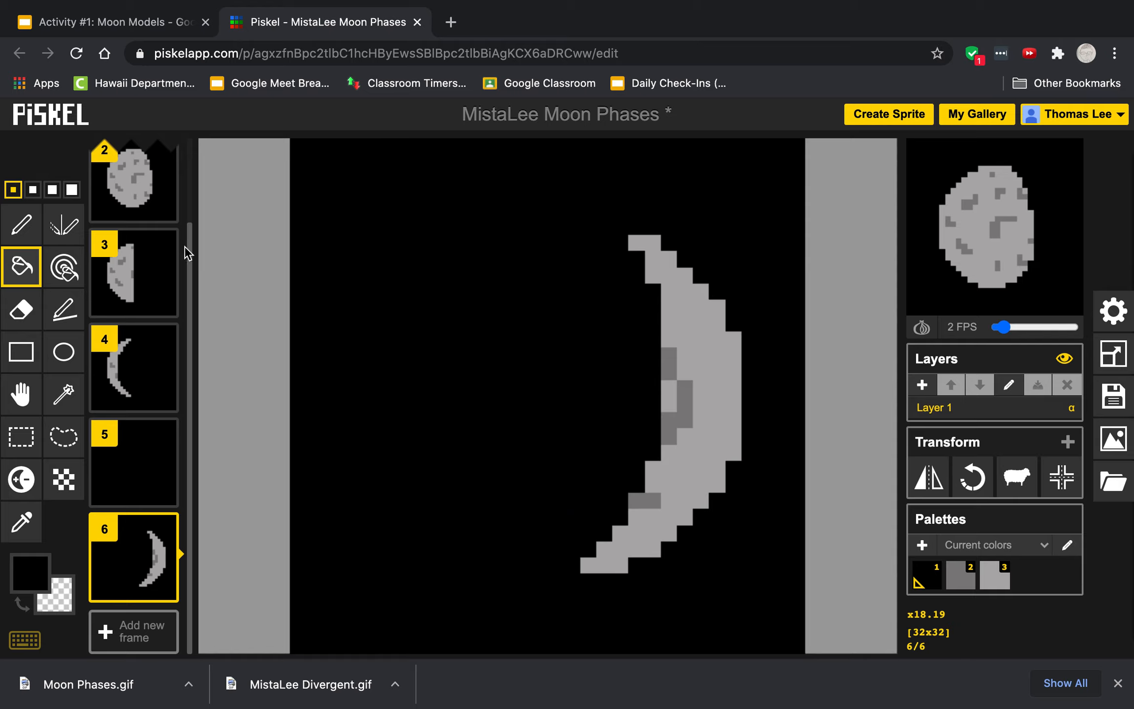
Step: Duplicate the full-moon frame to create frames 7 and 8 at the end of the animation
{"action": "scroll", "coordinate": [127, 241], "scroll_direction": "up", "scroll_amount": 2}
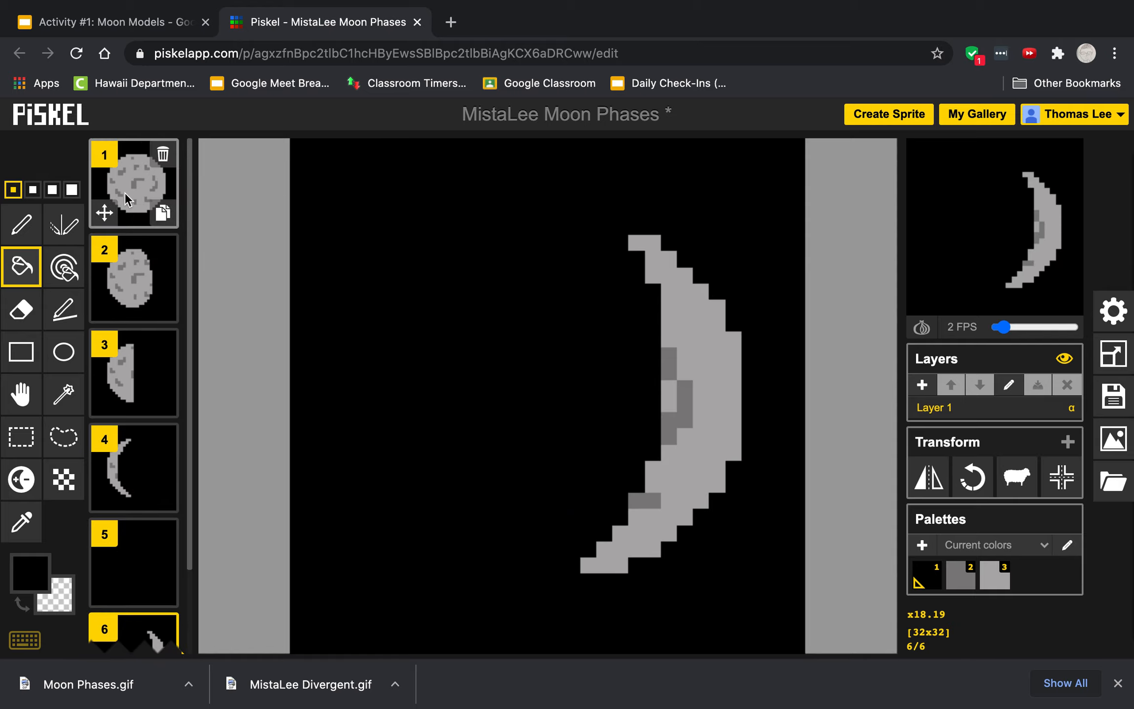
{"action": "left_click", "coordinate": [125, 192]}
{"action": "left_click", "coordinate": [163, 212]}
{"action": "left_click_drag", "start_coordinate": [141, 272], "coordinate": [133, 445]}
{"action": "scroll", "coordinate": [129, 584], "scroll_direction": "down", "scroll_amount": 3}
{"action": "scroll", "coordinate": [132, 467], "scroll_direction": "down", "scroll_amount": 1}
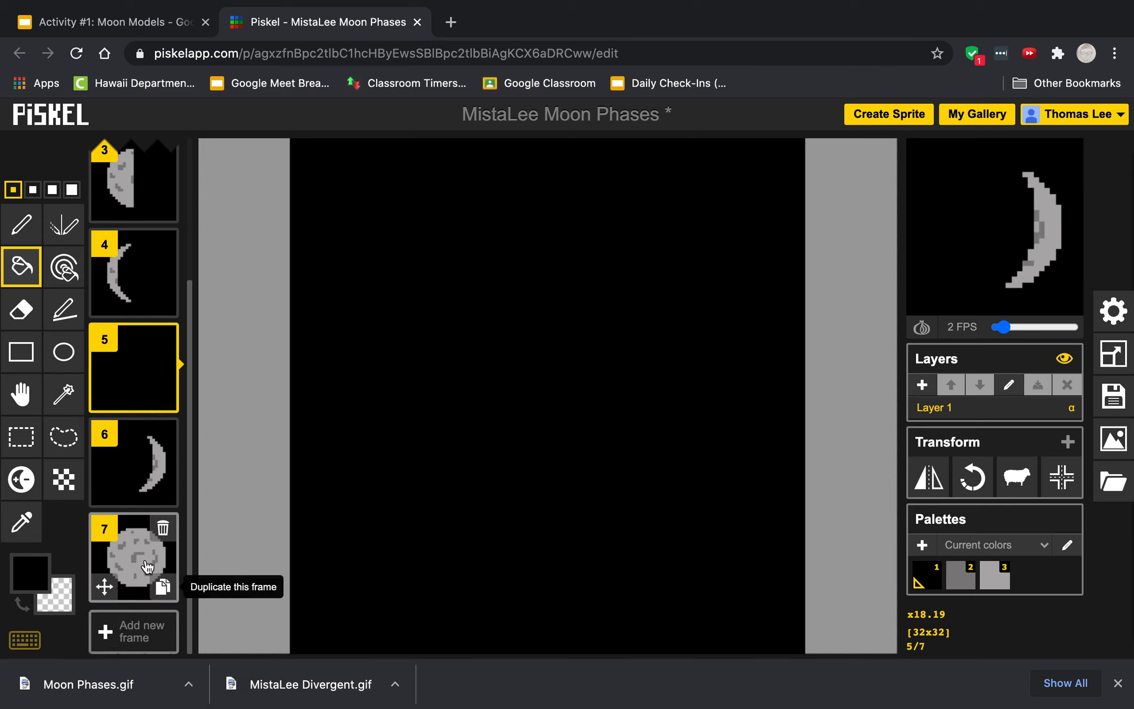
{"action": "left_click", "coordinate": [162, 586]}
{"action": "left_click", "coordinate": [128, 558]}
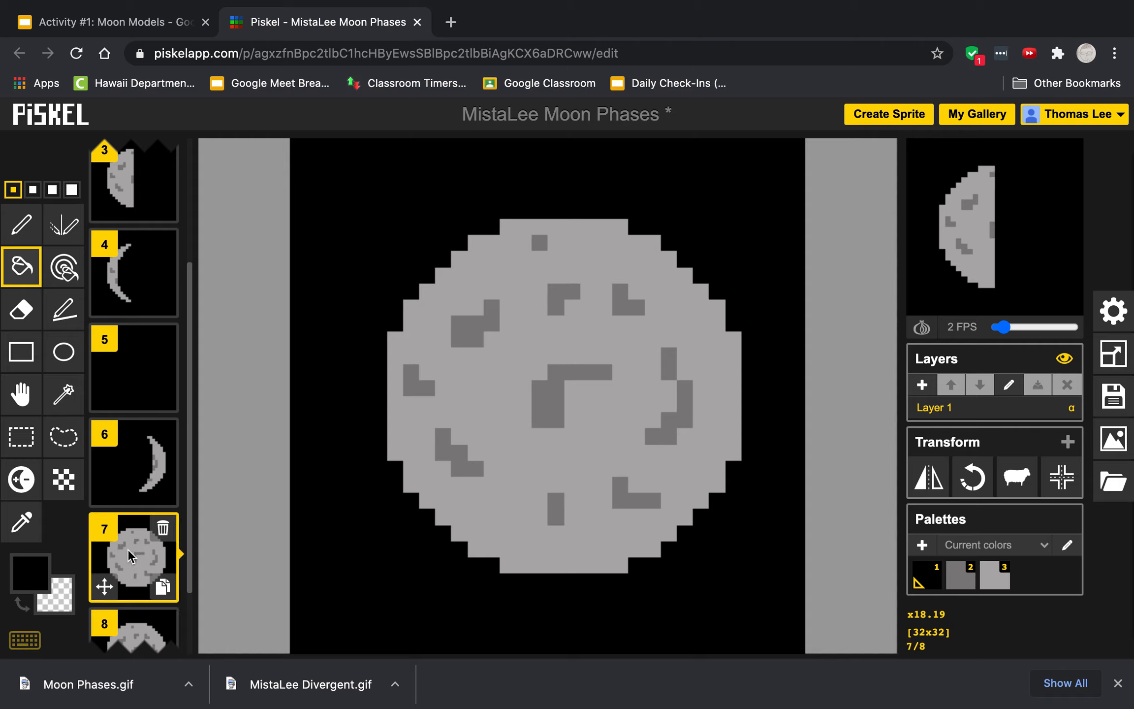
Step: On frame 7, draw a black vertical line down the middle of the moon with the Pen tool
{"action": "left_click", "coordinate": [21, 225]}
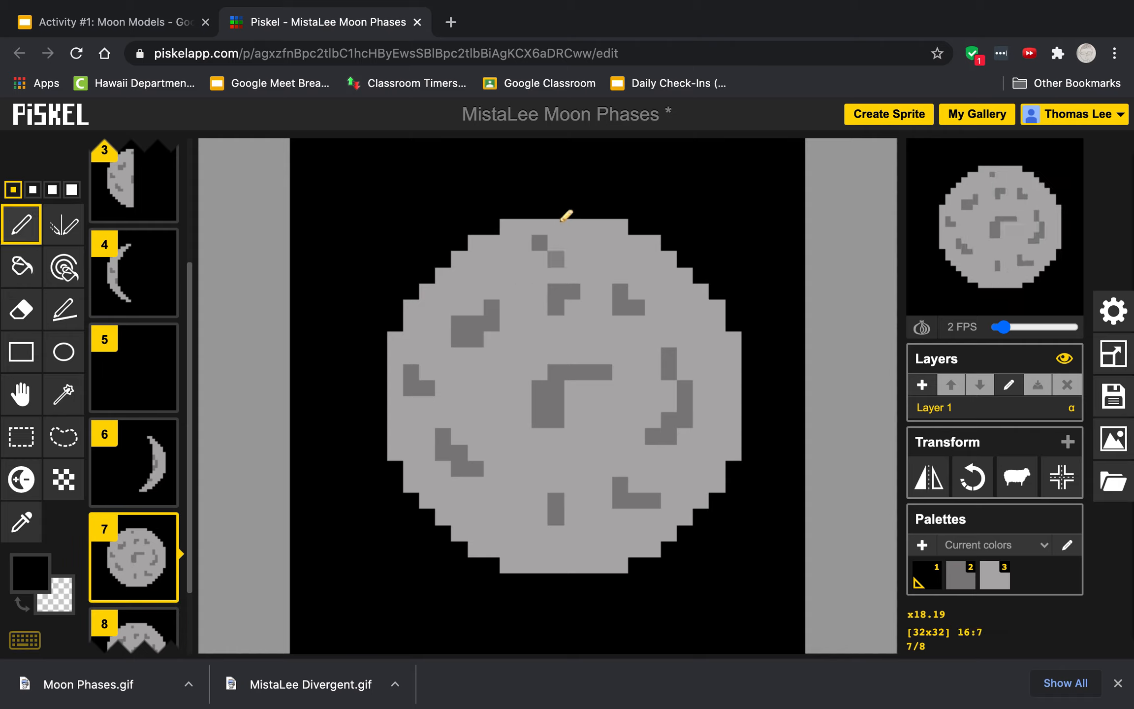
{"action": "mouse_move", "coordinate": [572, 228]}
{"action": "left_mouse_down"}
{"action": "mouse_move", "coordinate": [569, 548]}
{"action": "mouse_move", "coordinate": [531, 579]}
{"action": "left_mouse_up"}
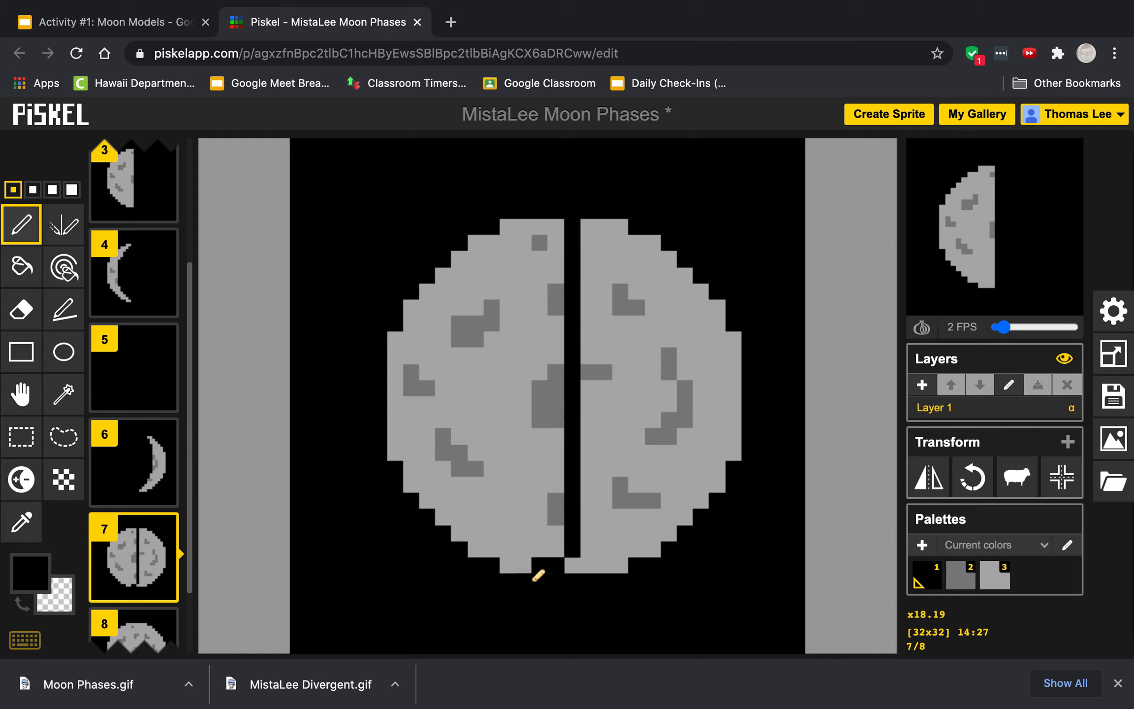
{"action": "key", "text": "ctrl+z"}
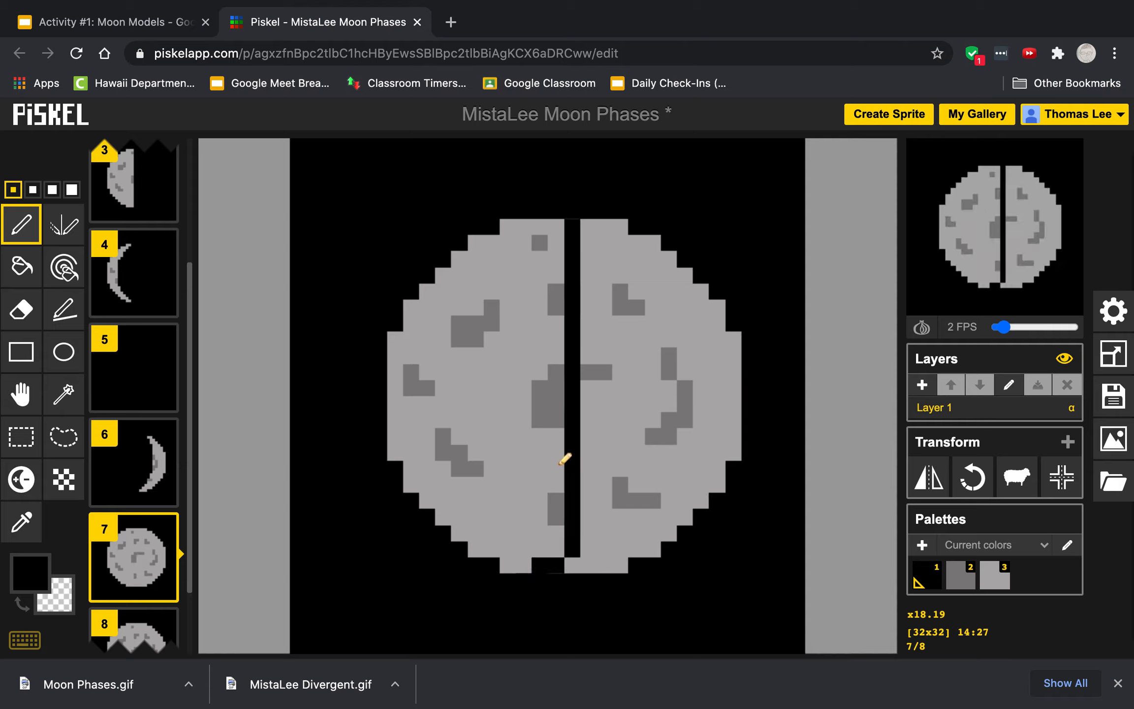
{"action": "left_click_drag", "start_coordinate": [573, 221], "coordinate": [564, 352]}
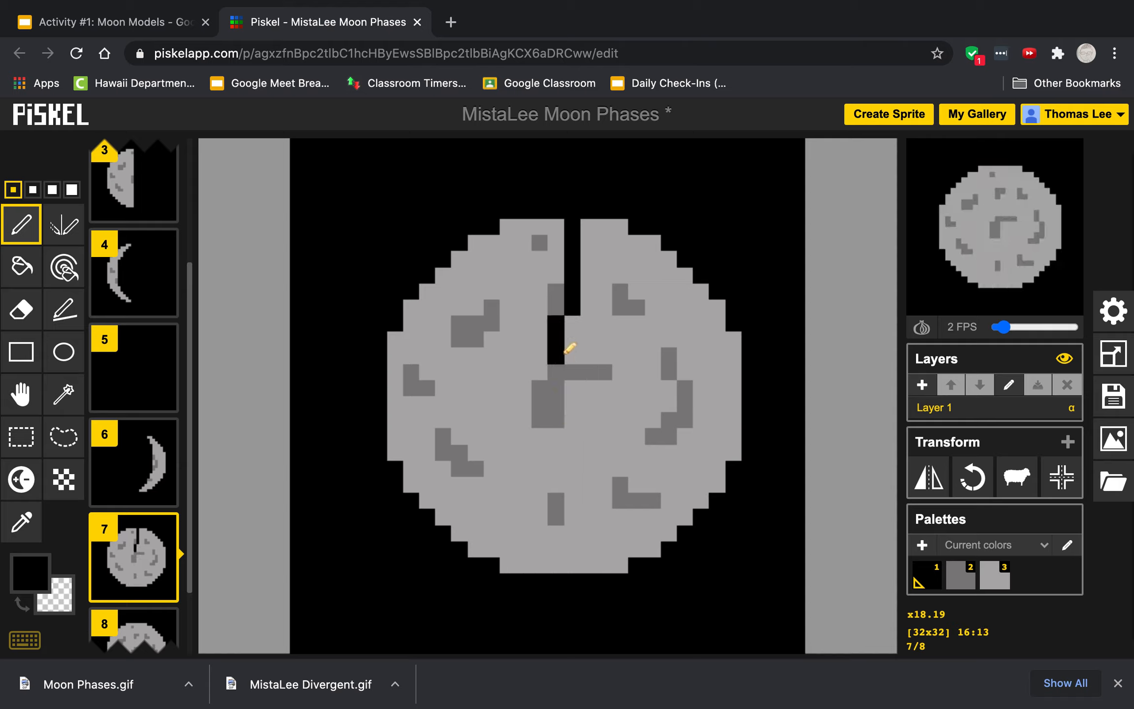
{"action": "key", "text": "ctrl+z"}
{"action": "mouse_move", "coordinate": [564, 221]}
{"action": "left_mouse_down"}
{"action": "mouse_move", "coordinate": [551, 301]}
{"action": "mouse_move", "coordinate": [554, 562]}
{"action": "left_mouse_up"}
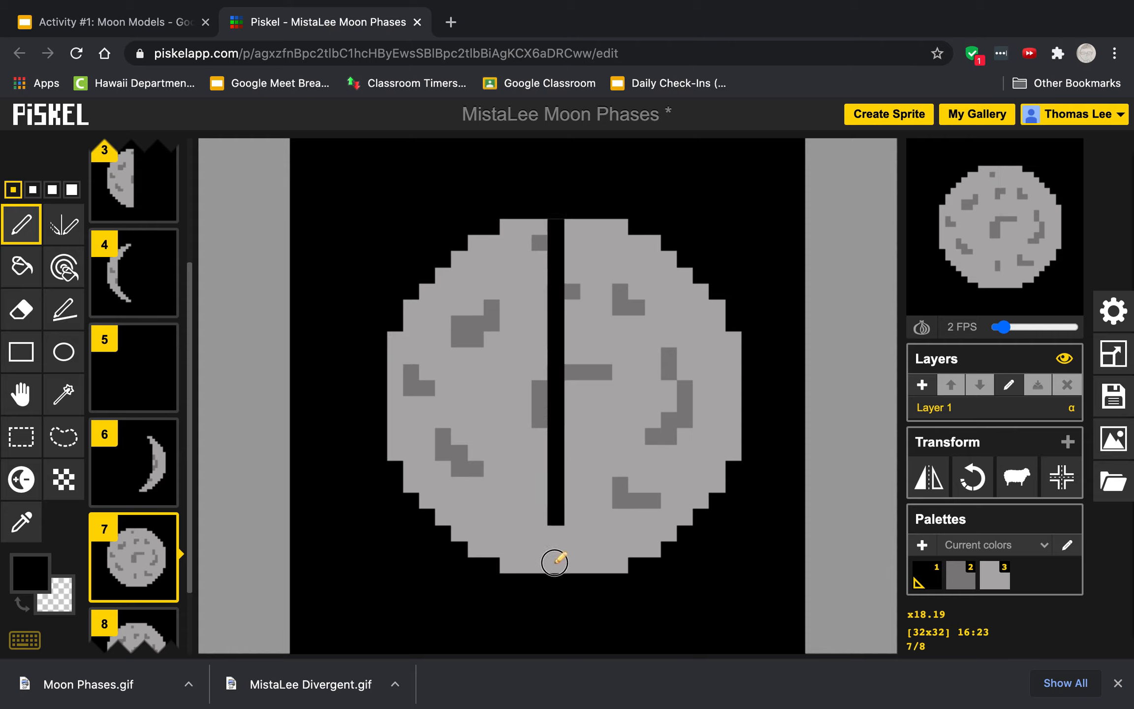
Step: Fill the left half of the moon and its craters black with the Paint bucket, leaving the right half lit
{"action": "left_click", "coordinate": [21, 266]}
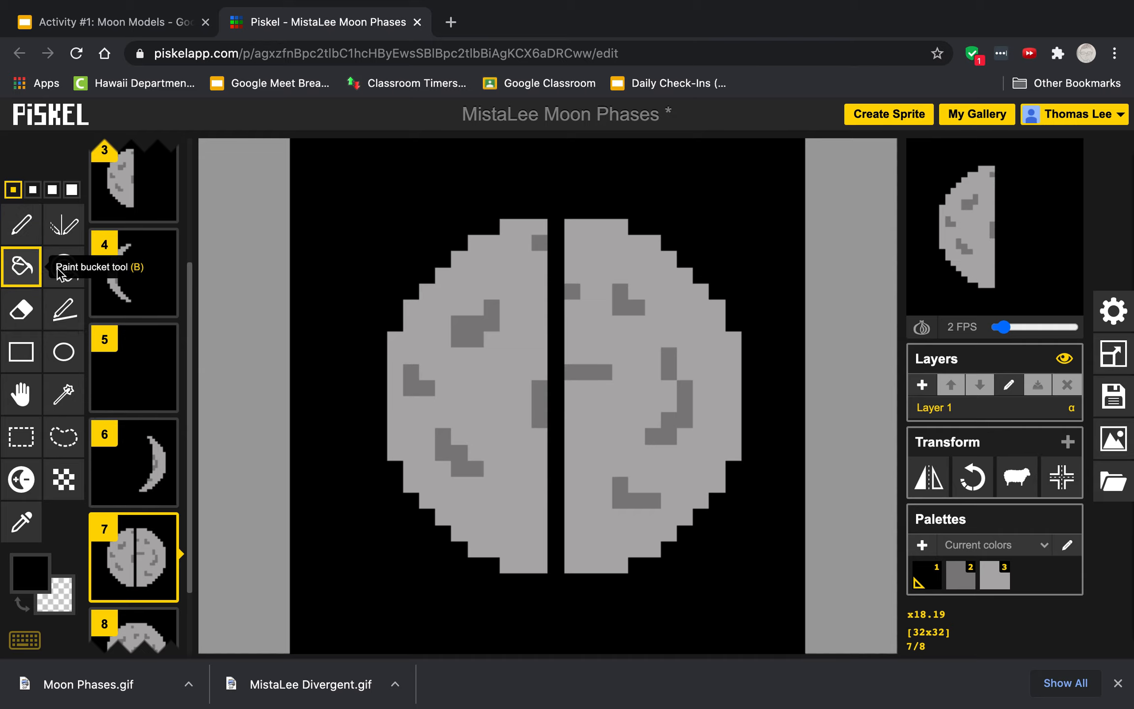
{"action": "left_click", "coordinate": [425, 353]}
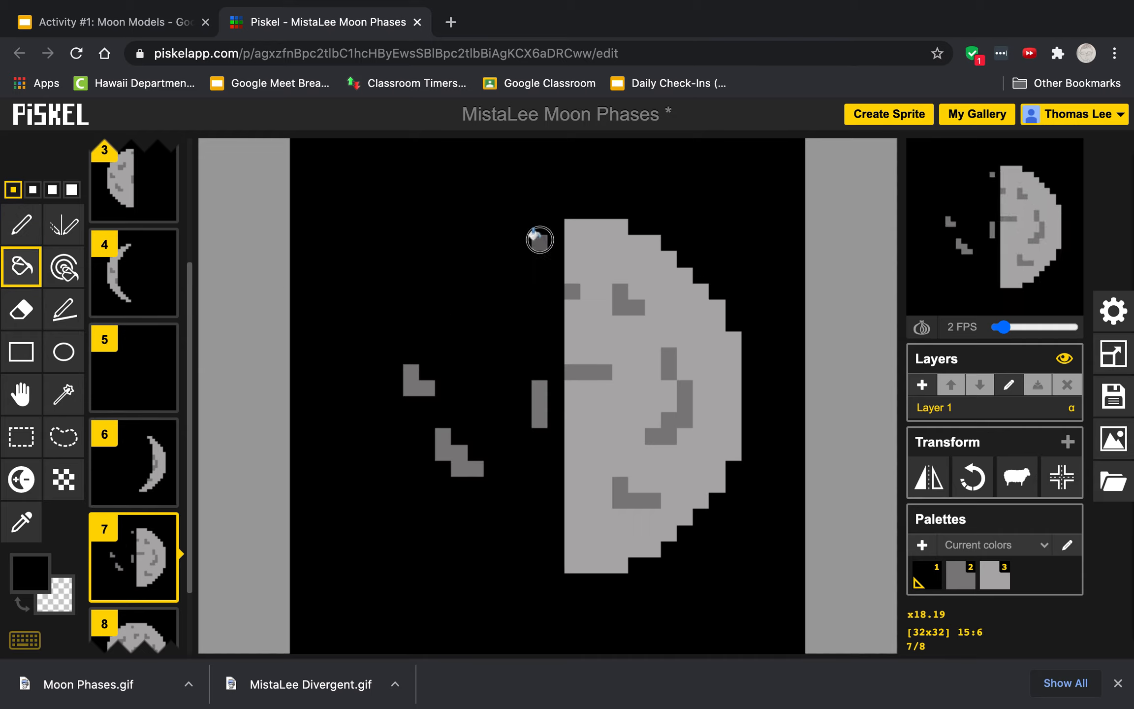
{"action": "left_click", "coordinate": [533, 390]}
{"action": "left_click", "coordinate": [411, 384]}
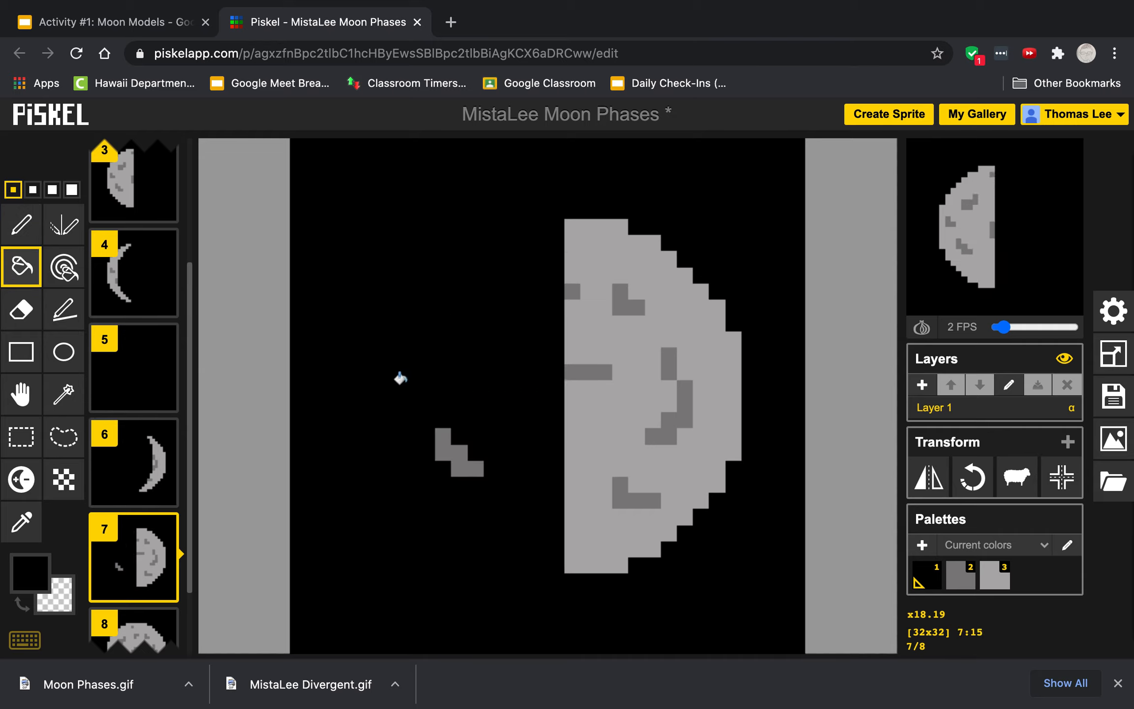
{"action": "left_click", "coordinate": [440, 439]}
Step: On frame 8, draw a black curve near the moon's left edge with the Pen tool
{"action": "scroll", "coordinate": [143, 534], "scroll_direction": "down", "scroll_amount": 2}
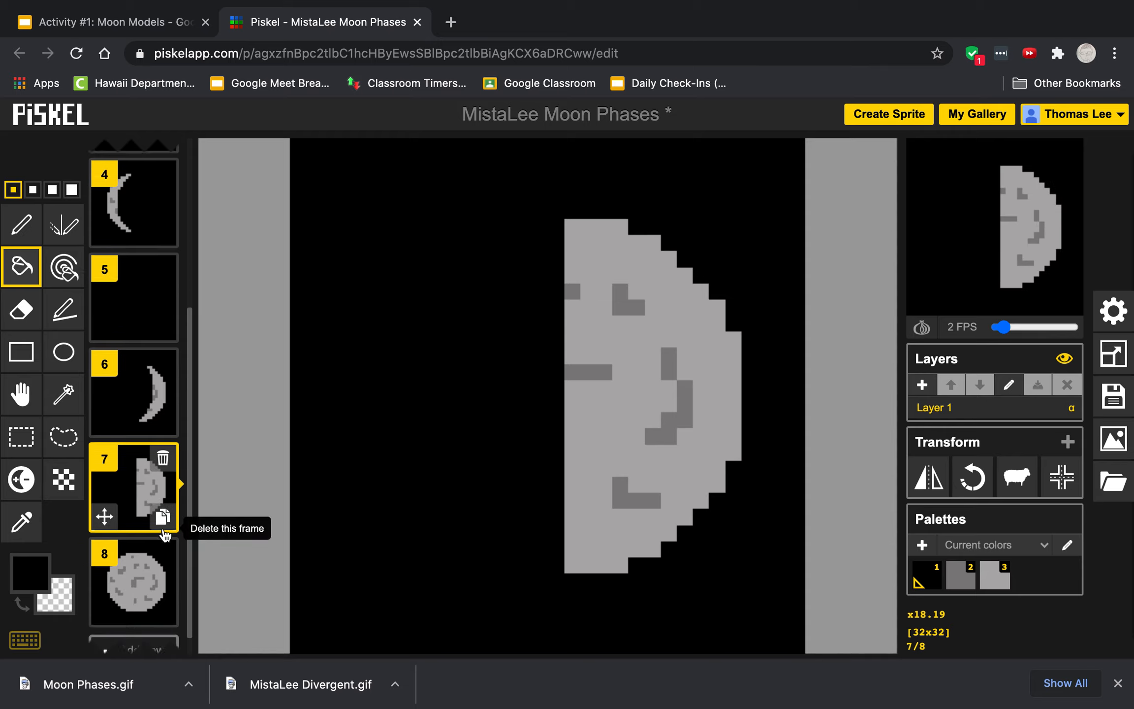
{"action": "left_click", "coordinate": [139, 564]}
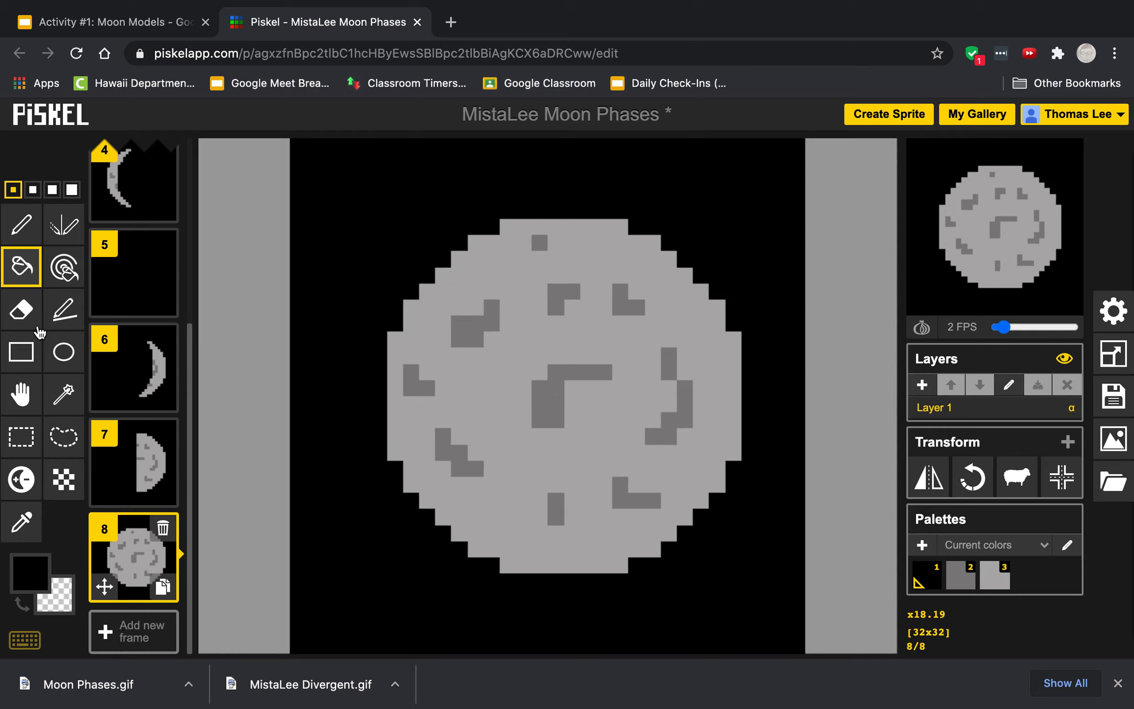
{"action": "left_click", "coordinate": [21, 225]}
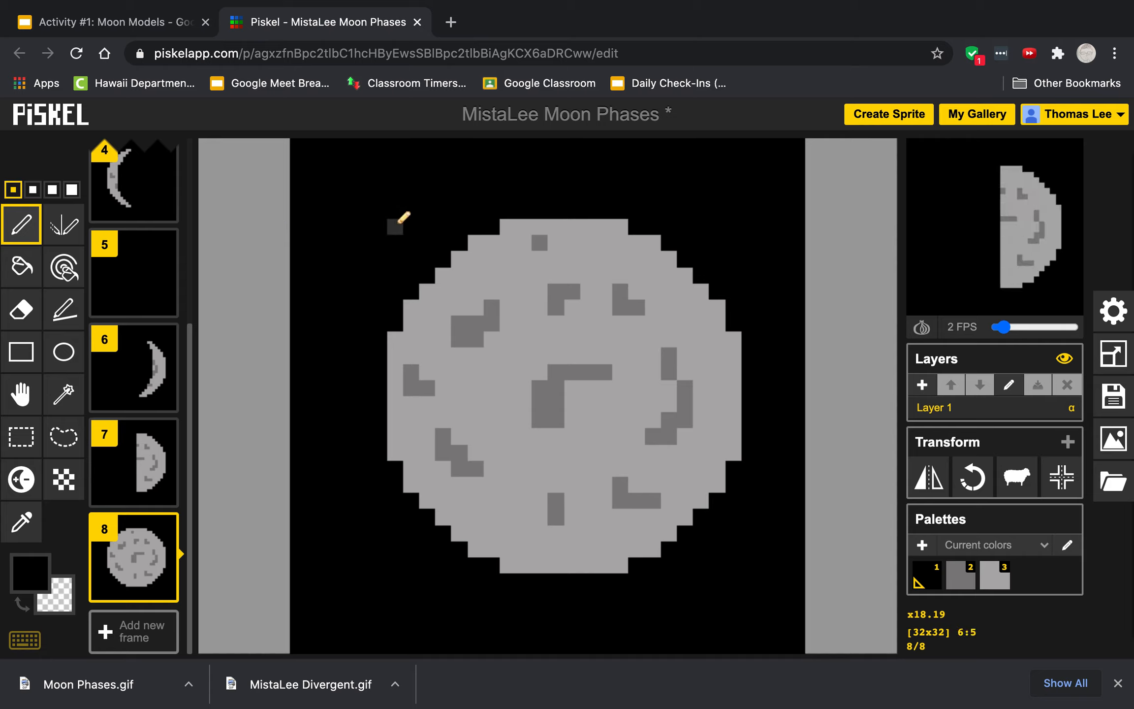
{"action": "mouse_move", "coordinate": [538, 223]}
{"action": "left_mouse_down"}
{"action": "mouse_move", "coordinate": [462, 315]}
{"action": "mouse_move", "coordinate": [443, 361]}
{"action": "mouse_move", "coordinate": [432, 423]}
{"action": "mouse_move", "coordinate": [443, 485]}
{"action": "left_mouse_up"}
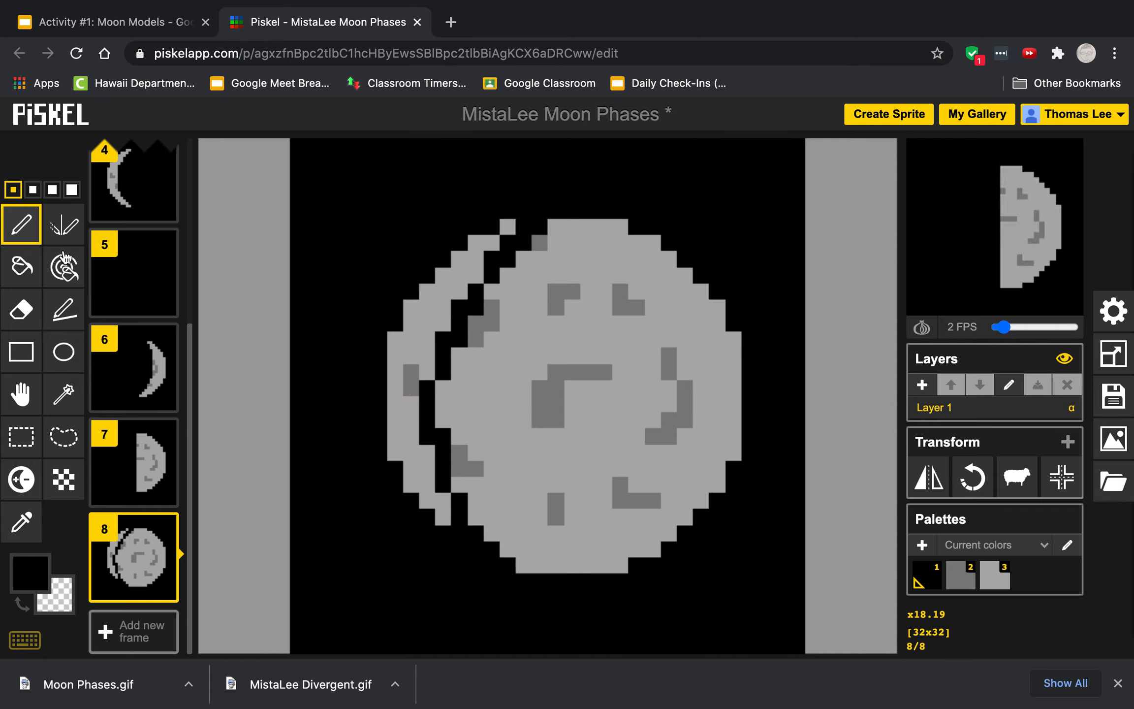
Step: Fill the sliver left of the curve black to leave a waxing gibbous moon
{"action": "left_click", "coordinate": [21, 266]}
{"action": "left_click", "coordinate": [409, 320]}
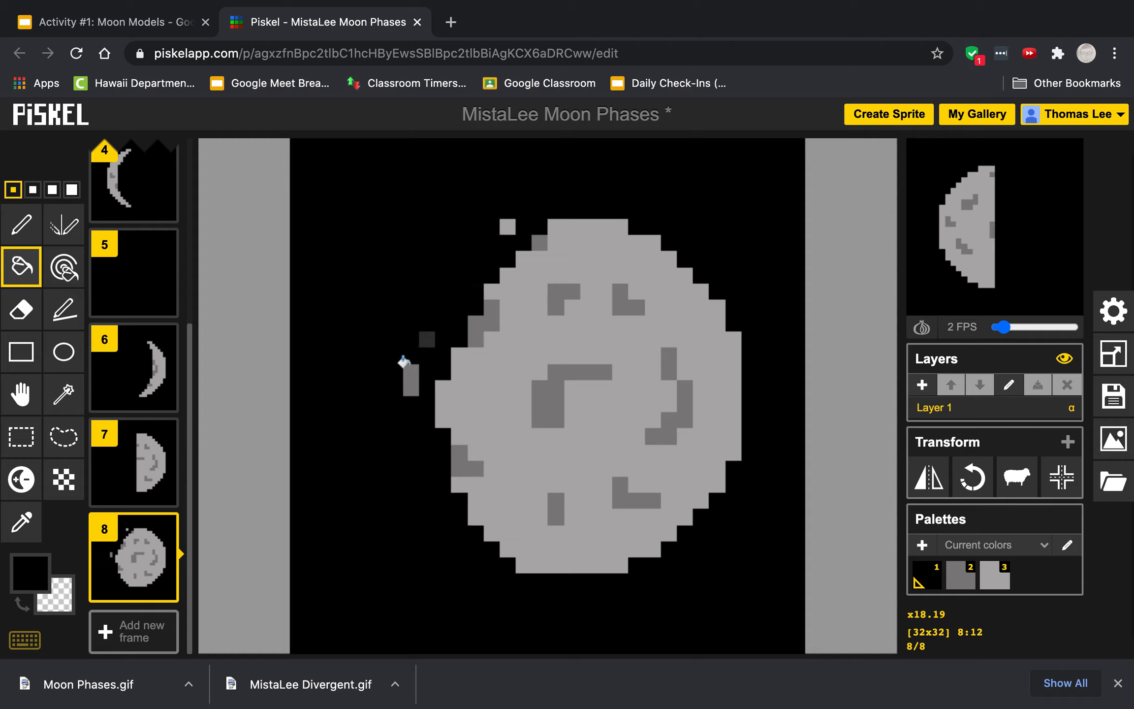
{"action": "left_click", "coordinate": [409, 379]}
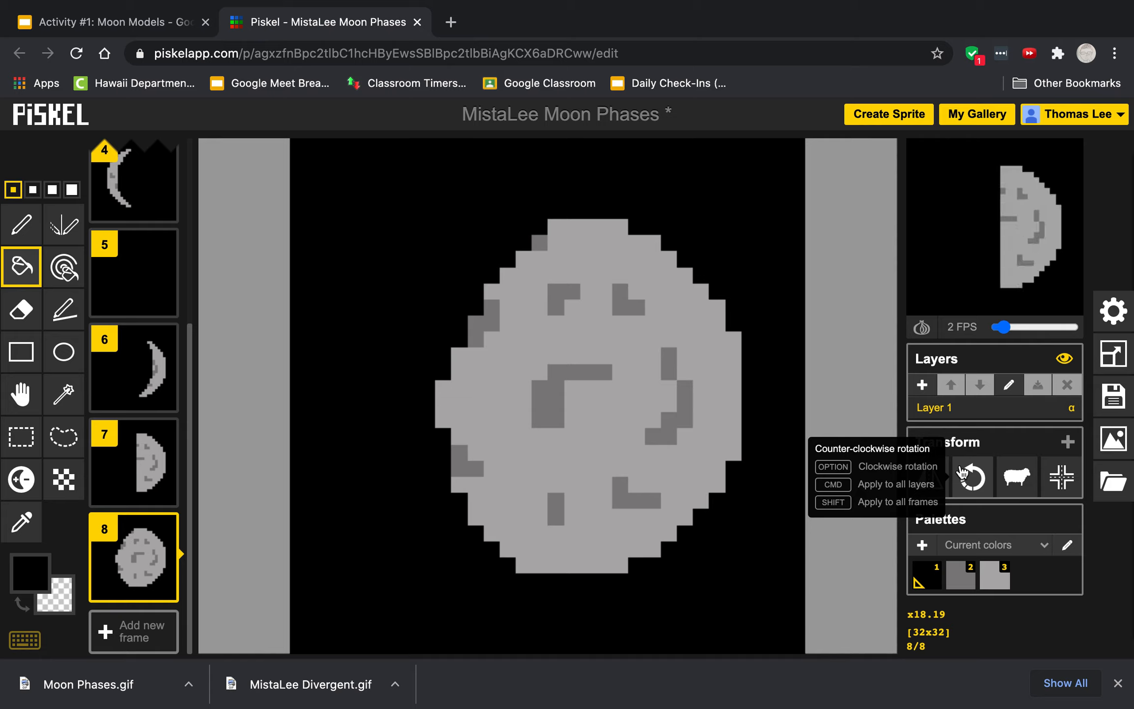
Step: Save the sprite to the online gallery and download it as an animated GIF named MistaLee Moon Phases
{"action": "left_click", "coordinate": [1115, 400]}
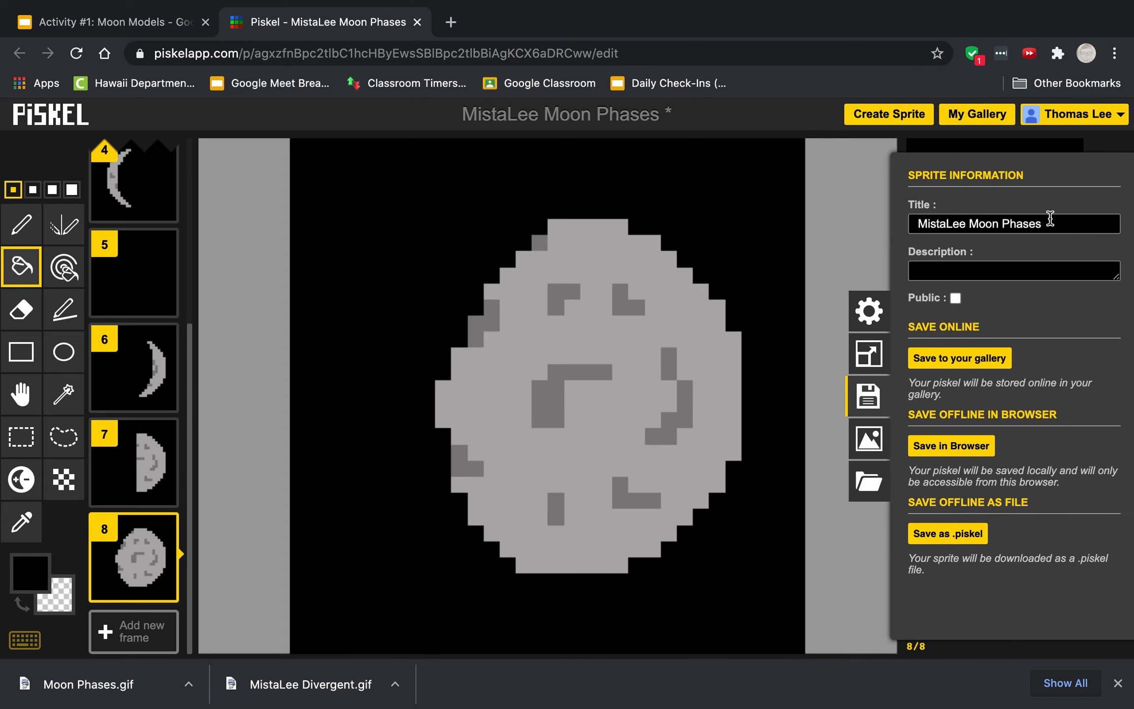
{"action": "left_click", "coordinate": [962, 358]}
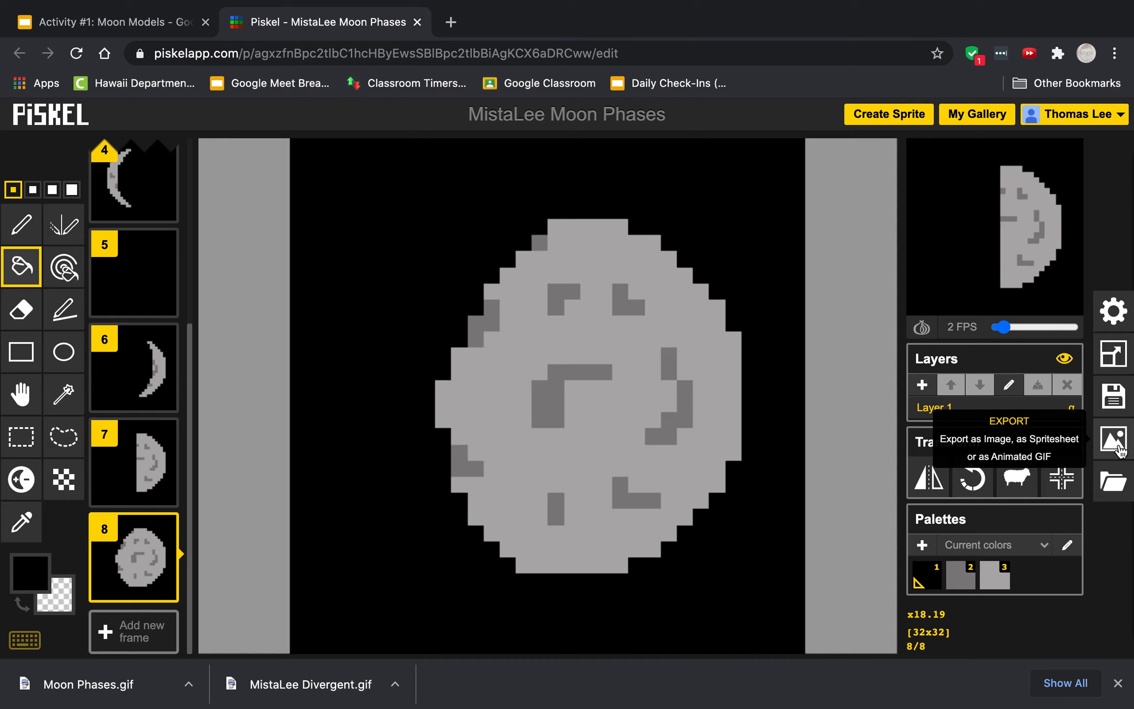
{"action": "left_click", "coordinate": [1108, 446]}
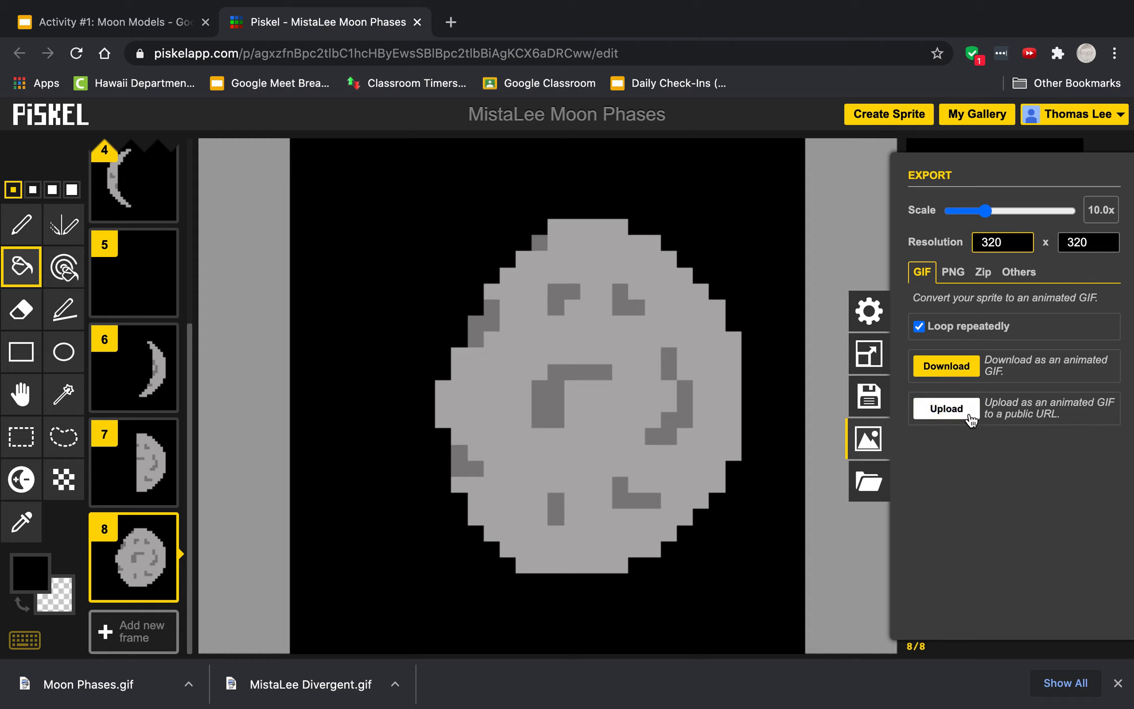
{"action": "left_click", "coordinate": [952, 374]}
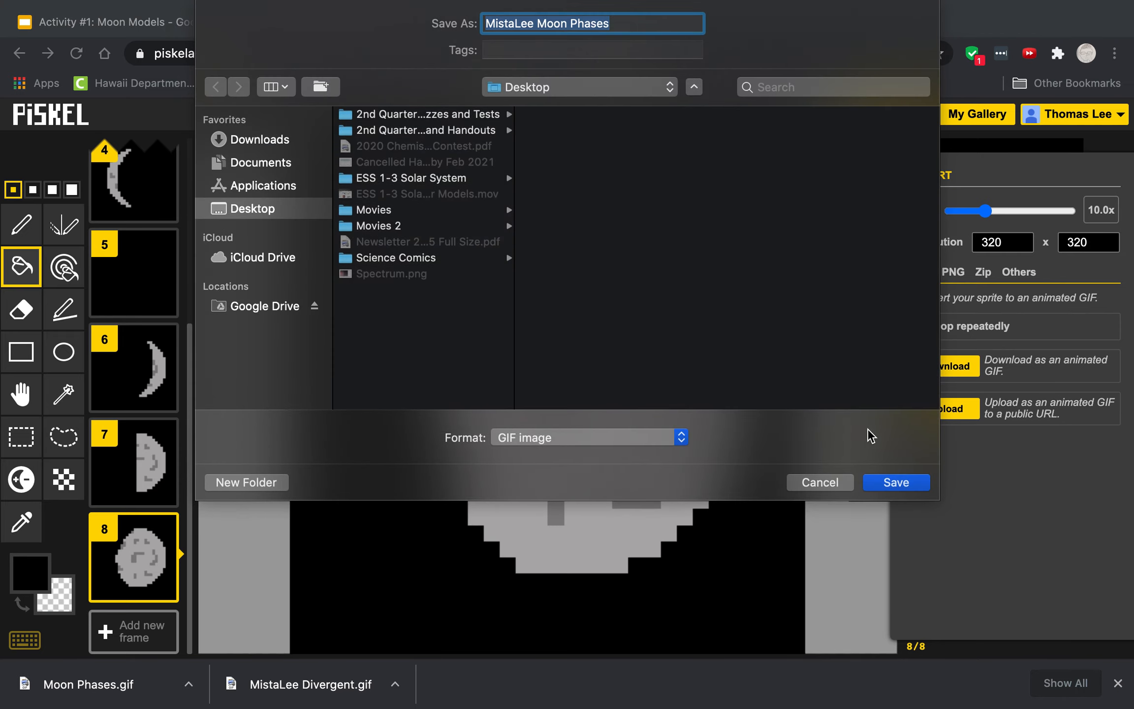
{"action": "left_click", "coordinate": [895, 483]}
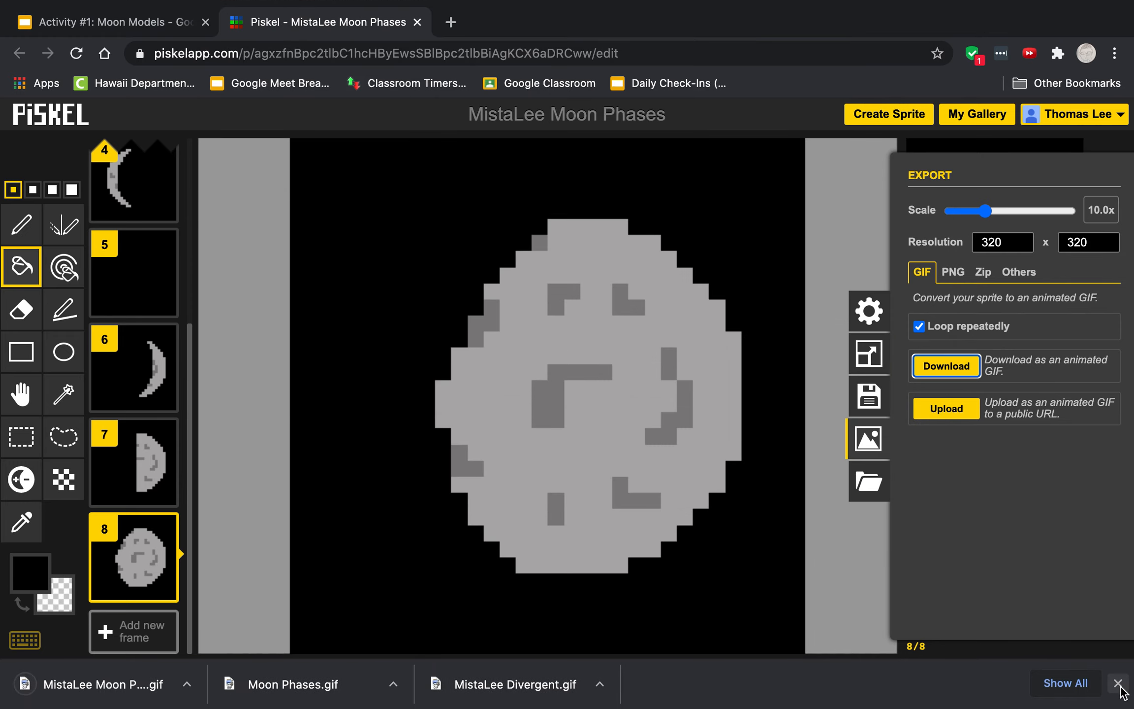
{"action": "left_click", "coordinate": [1118, 683]}
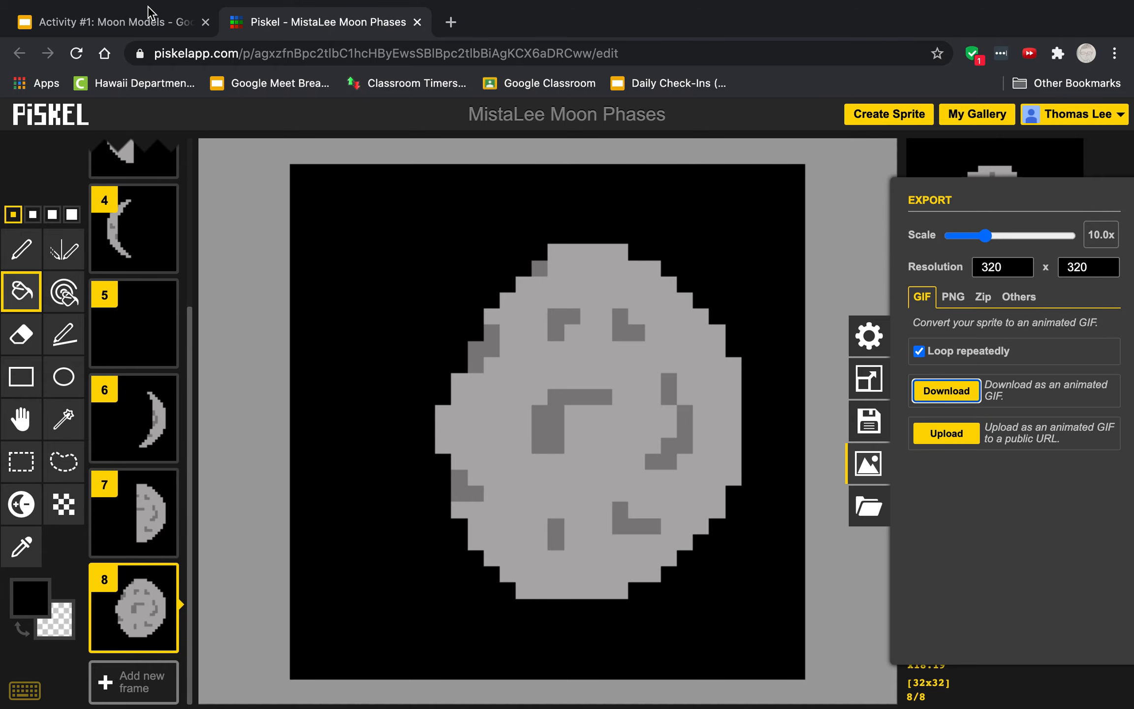
Step: Switch to the Moon Models presentation and drop the downloaded GIF from the desktop onto slide 5
{"action": "left_click", "coordinate": [156, 21]}
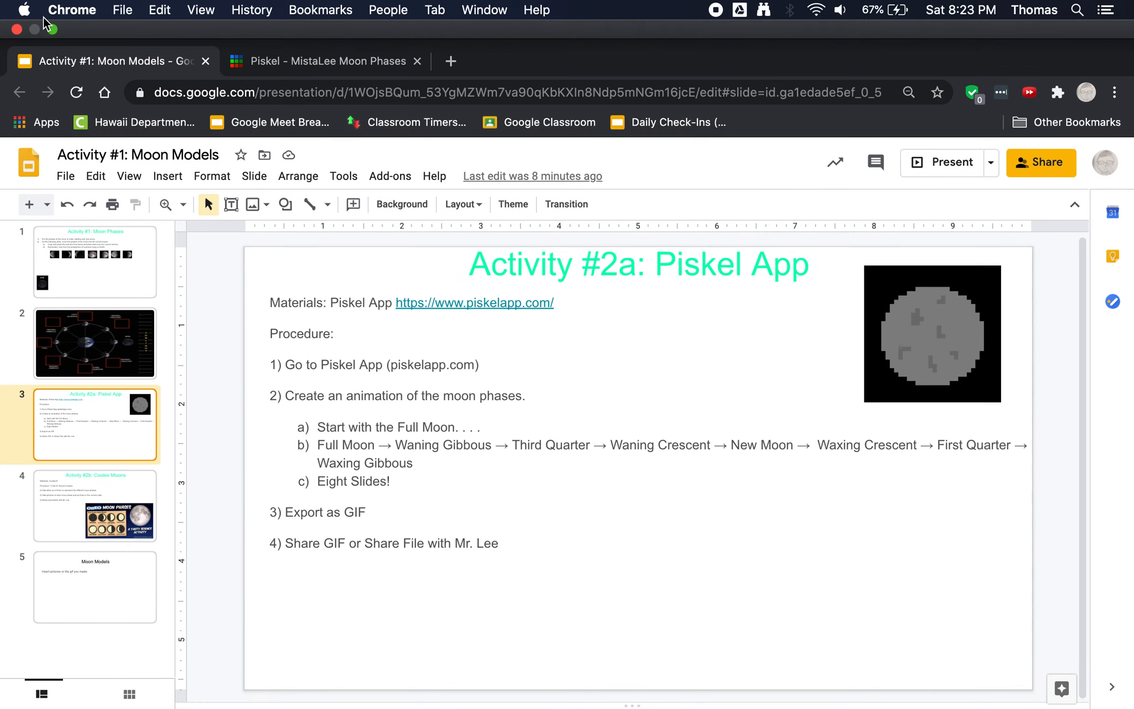
{"action": "left_click", "coordinate": [52, 30]}
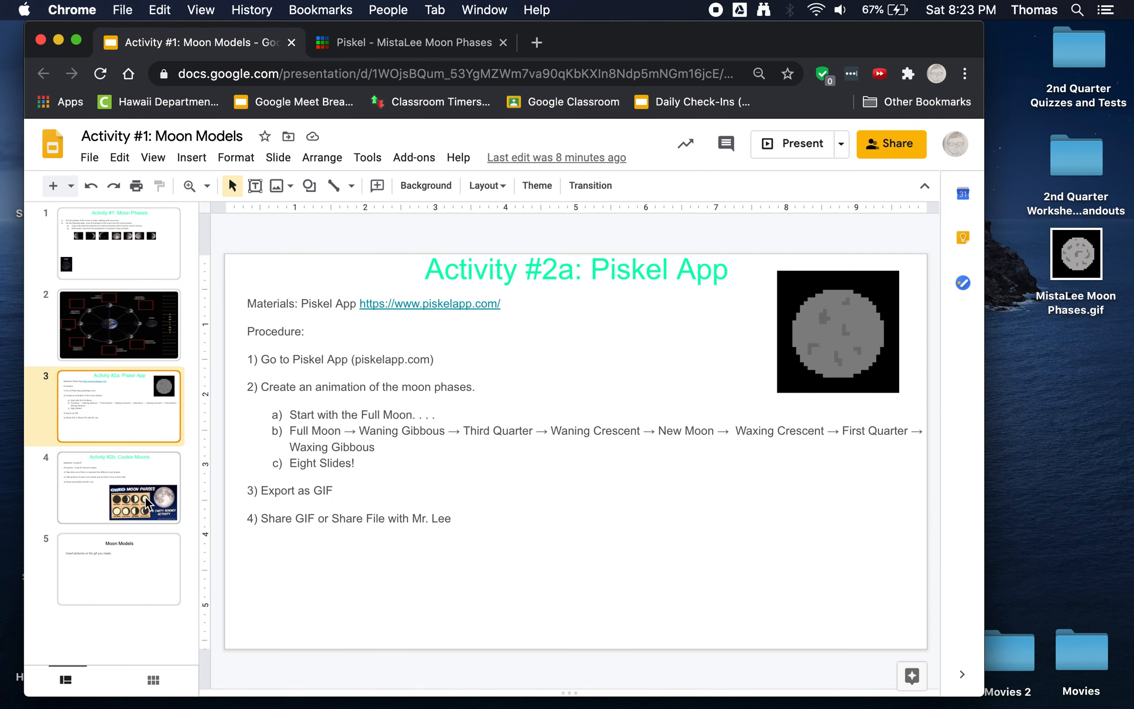
{"action": "left_click", "coordinate": [140, 565]}
{"action": "left_click_drag", "start_coordinate": [1082, 258], "coordinate": [560, 514]}
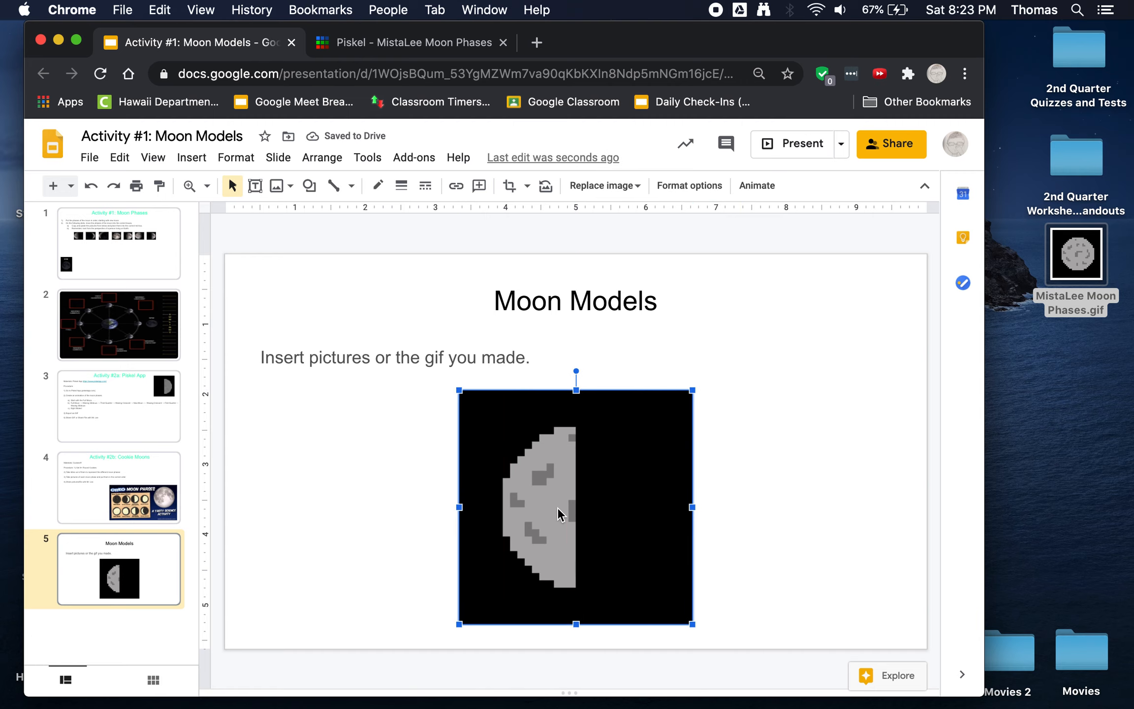
Step: Back in Piskel, upload the GIF to a public URL, open that link, and copy its address
{"action": "left_click", "coordinate": [372, 44]}
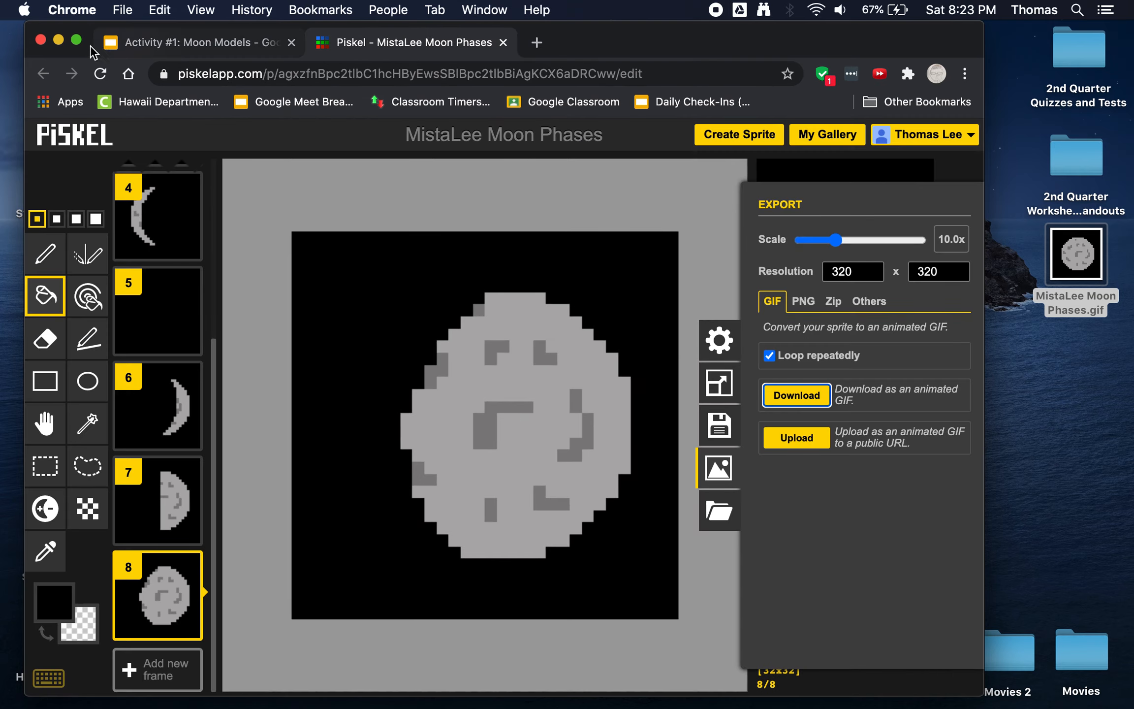
{"action": "left_click", "coordinate": [77, 40]}
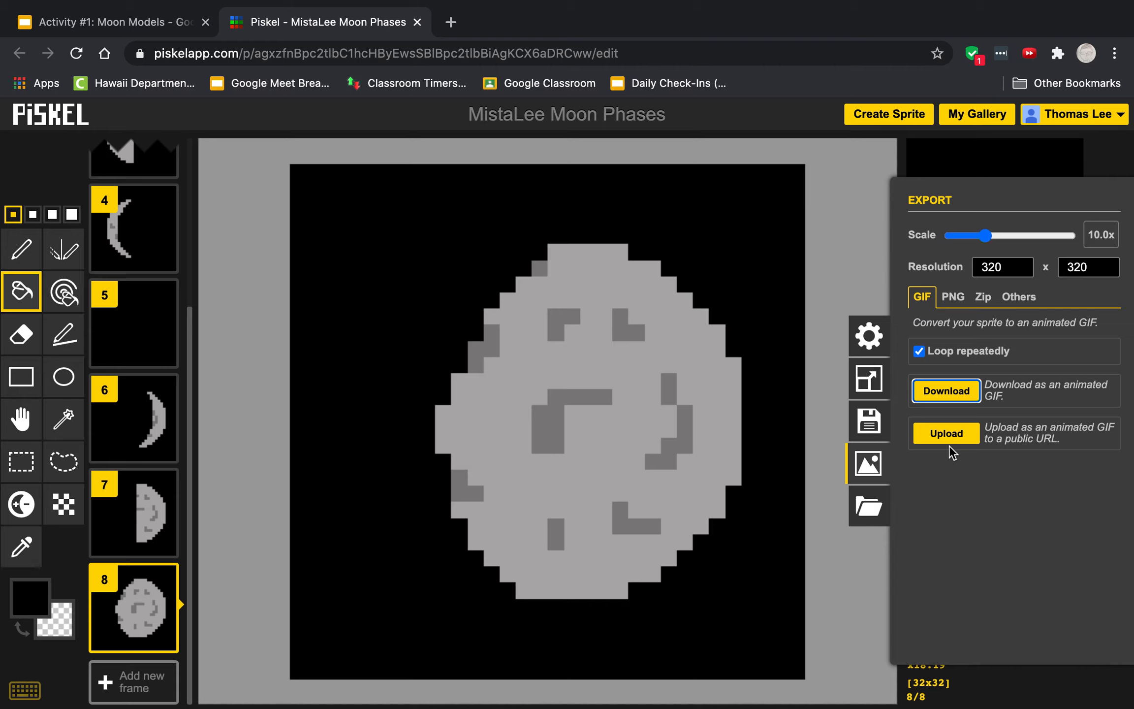
{"action": "left_click", "coordinate": [950, 441]}
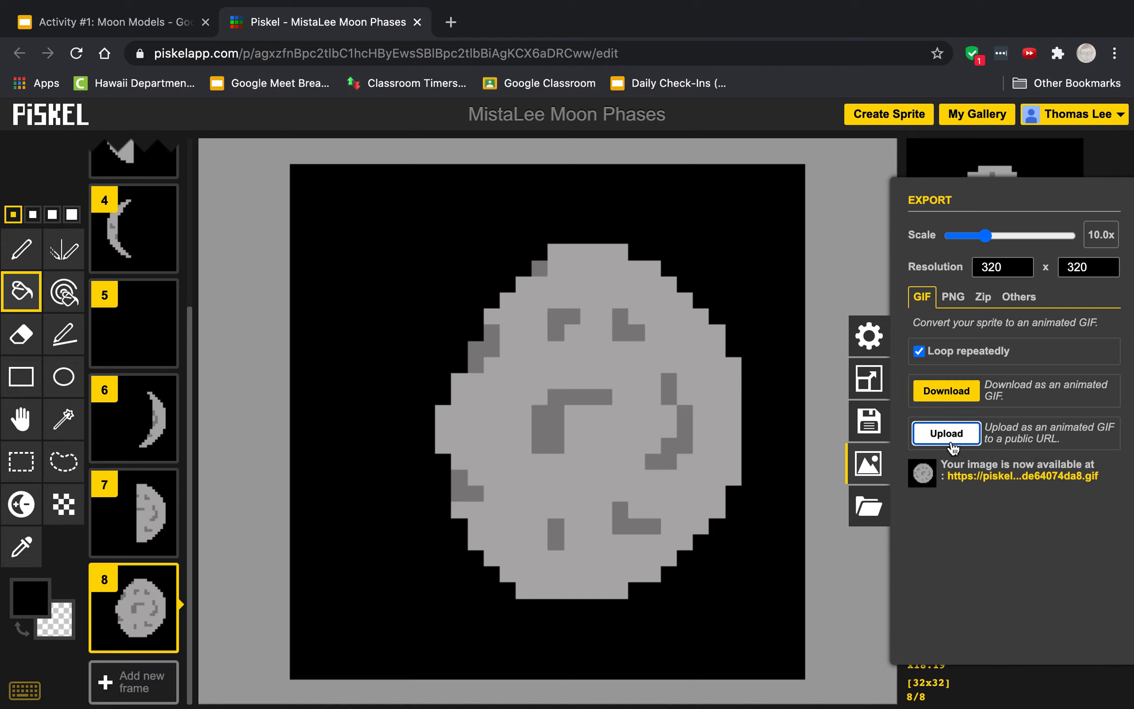
{"action": "left_click", "coordinate": [1007, 476]}
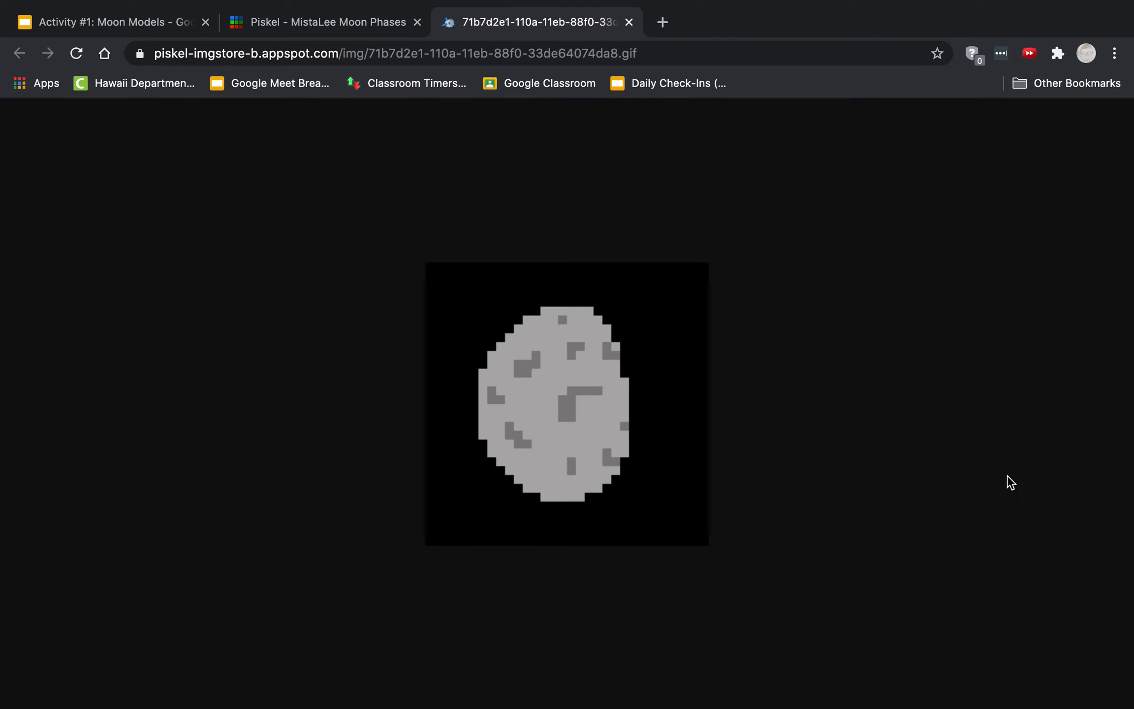
{"action": "left_click", "coordinate": [638, 57]}
{"action": "key", "text": "super+c"}
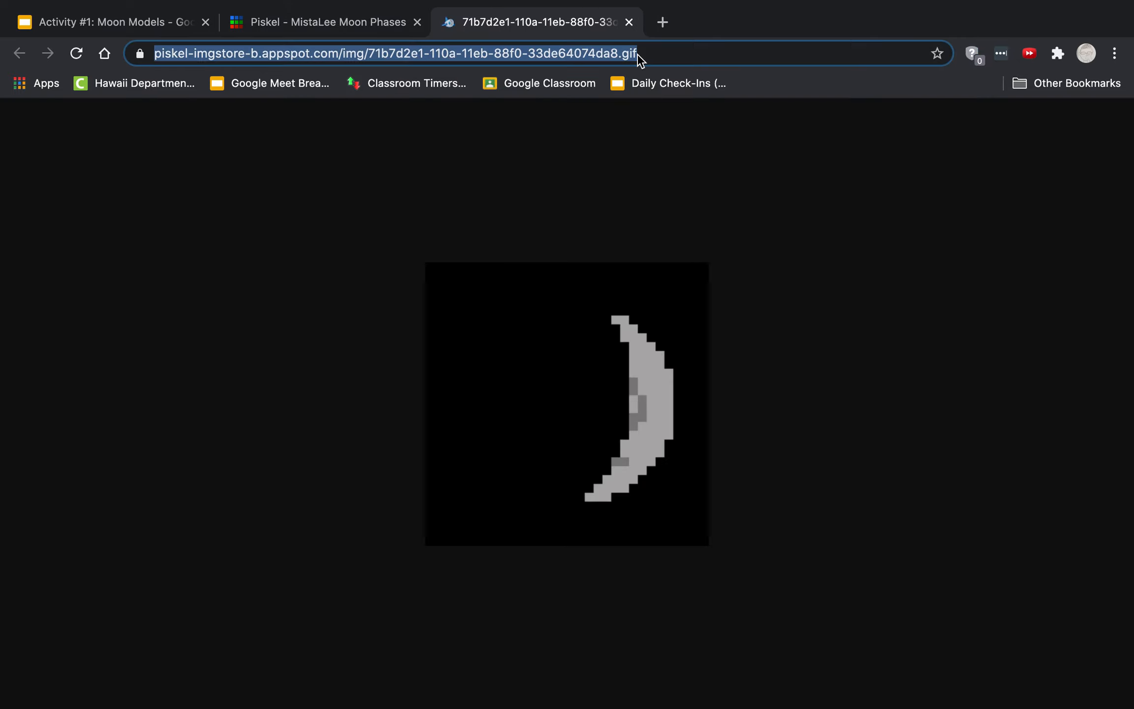
Step: Paste the GIF's link on a new line under the slide 5 instruction and move the image down
{"action": "left_click", "coordinate": [144, 32]}
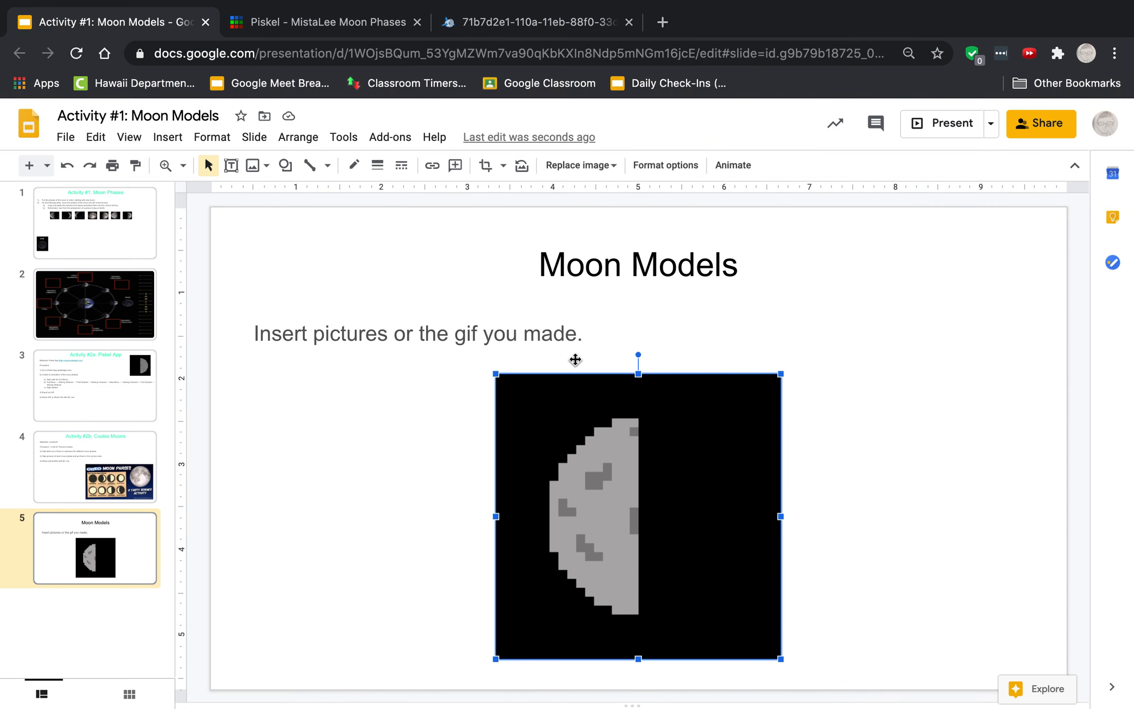
{"action": "left_click", "coordinate": [680, 331]}
{"action": "key", "text": "Return"}
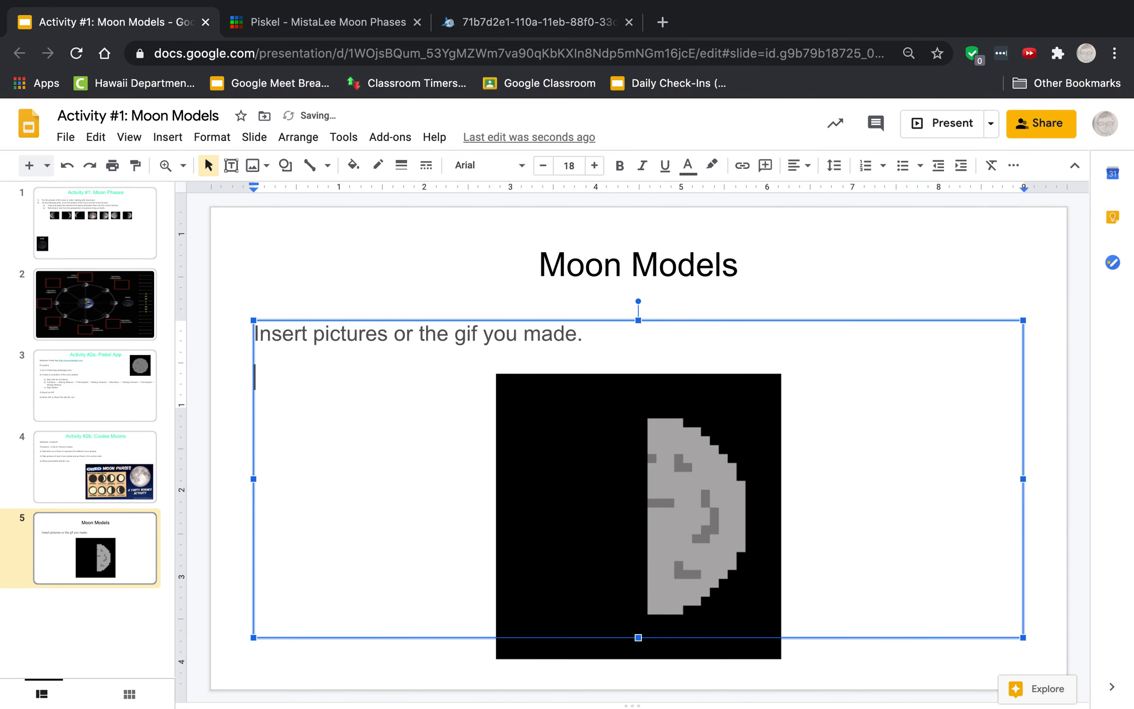
{"action": "key", "text": "super+v"}
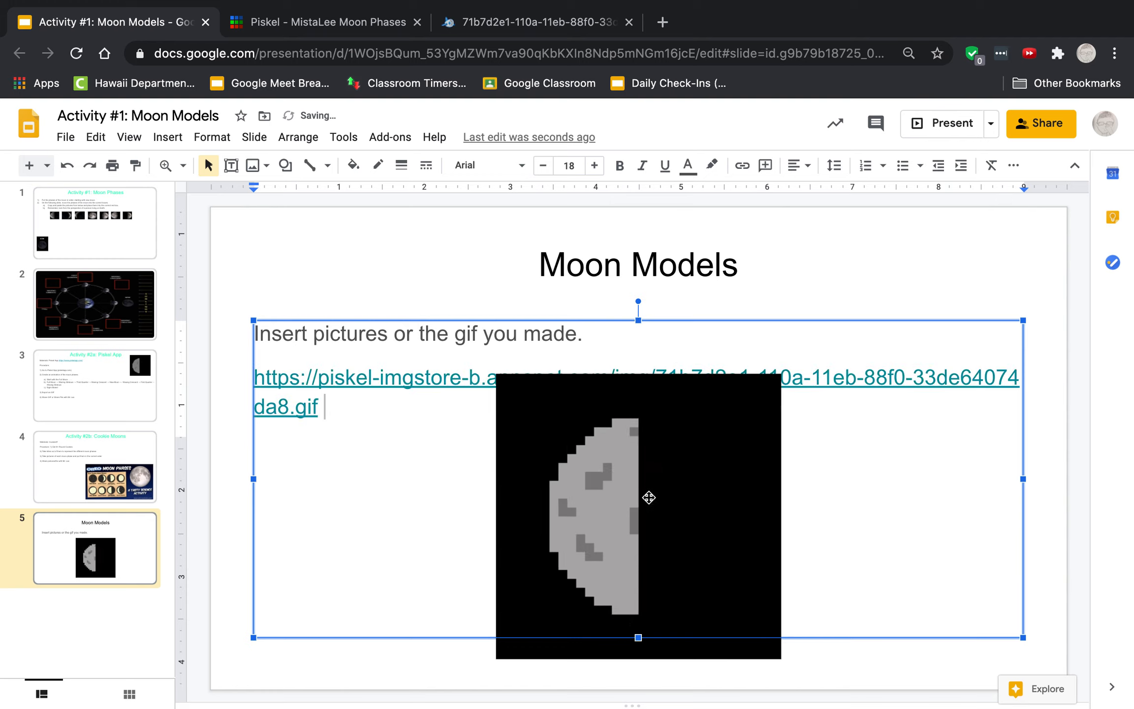
{"action": "left_click_drag", "start_coordinate": [645, 493], "coordinate": [653, 523]}
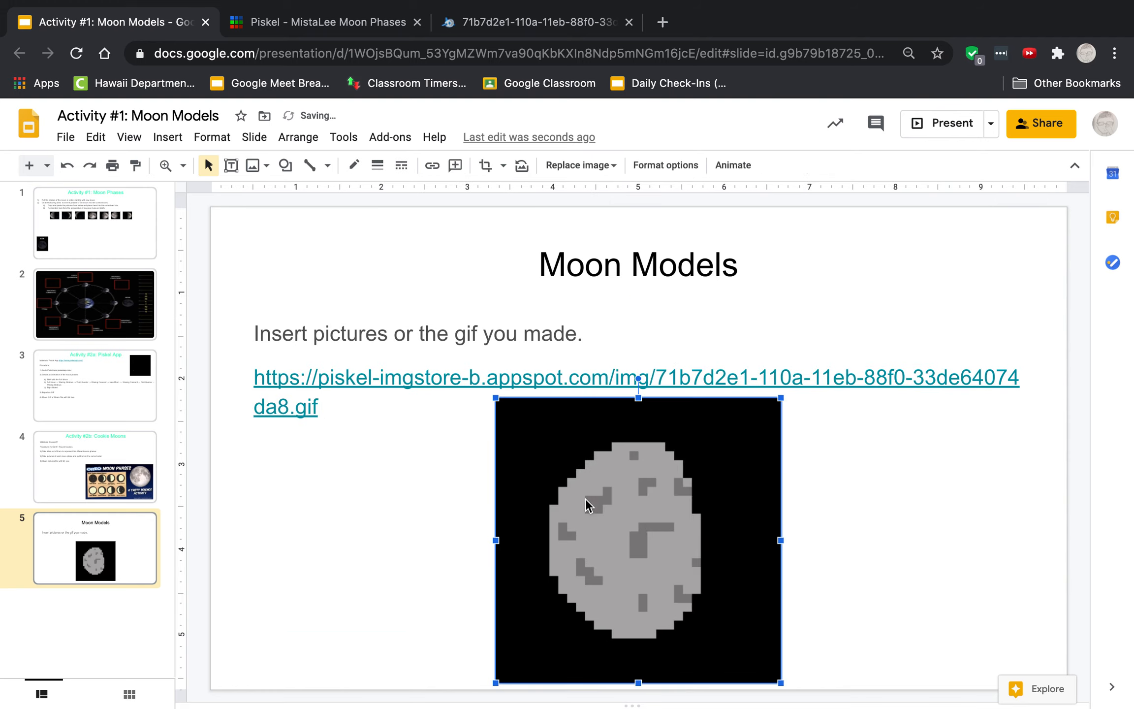